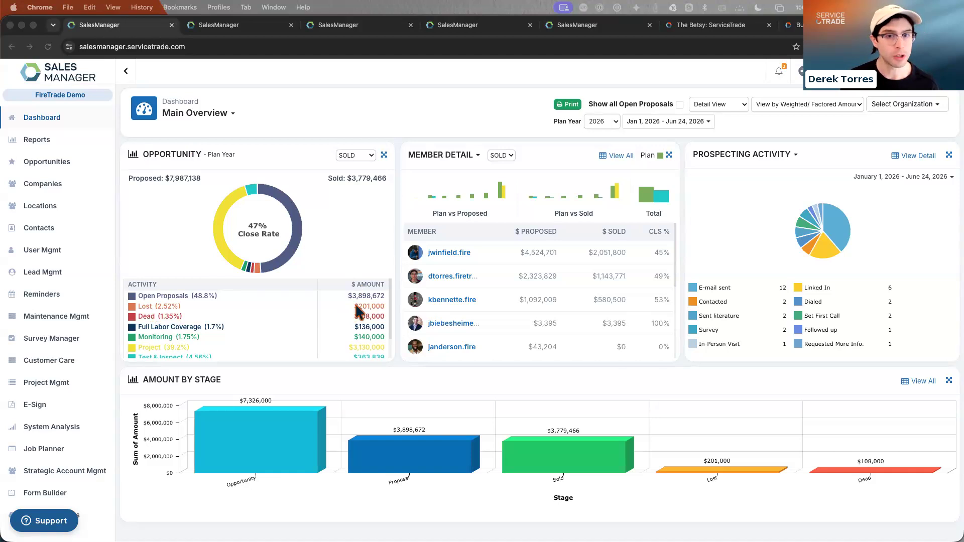
Switch the Opportunity chart from sold to forecast figures and open the organization filter on the Main Overview dashboard.
{"action": "left_click", "coordinate": [356, 156]}
{"action": "left_click", "coordinate": [358, 192]}
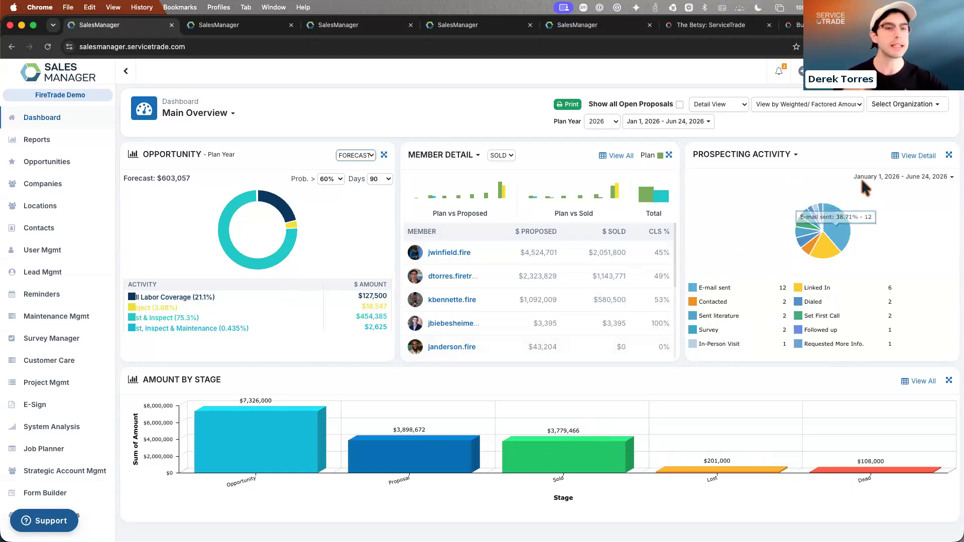
{"action": "left_click", "coordinate": [899, 106]}
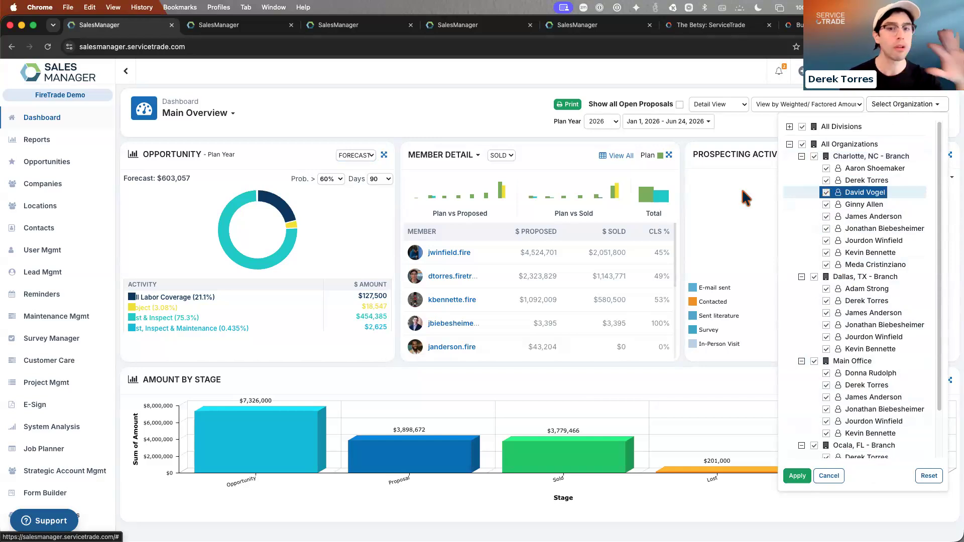
Change the dashboard from Main Overview to Sales Incentive.
{"action": "left_click", "coordinate": [233, 113]}
{"action": "left_click", "coordinate": [218, 155]}
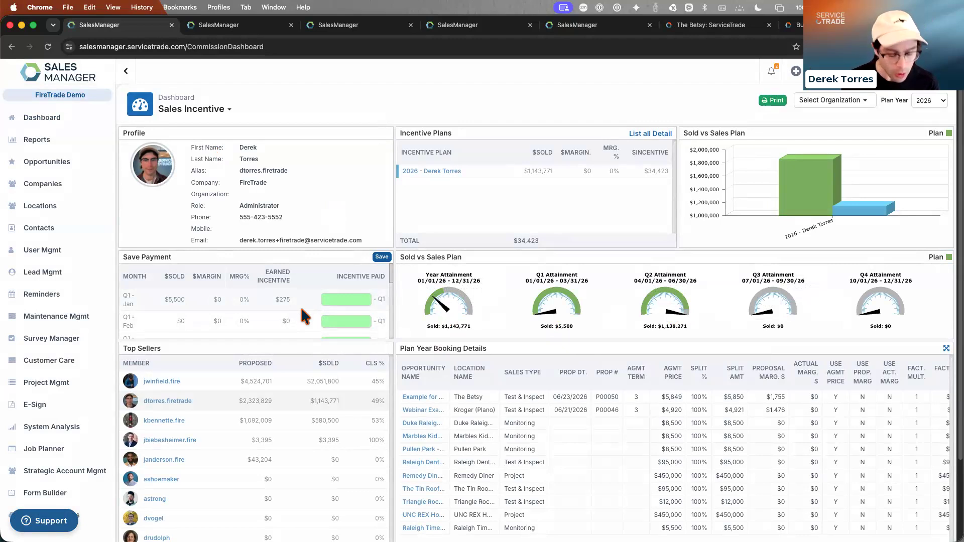
Move the NextGen Coverage opportunity from the Proposal stage to Sold on the Opportunity Manager board.
{"action": "left_click", "coordinate": [222, 29]}
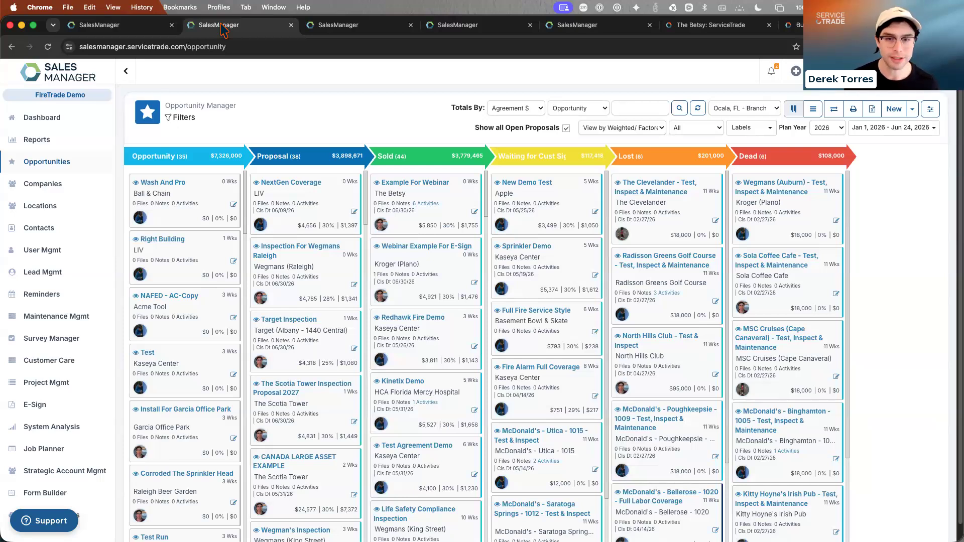
{"action": "left_click_drag", "start_coordinate": [278, 251], "coordinate": [237, 240]}
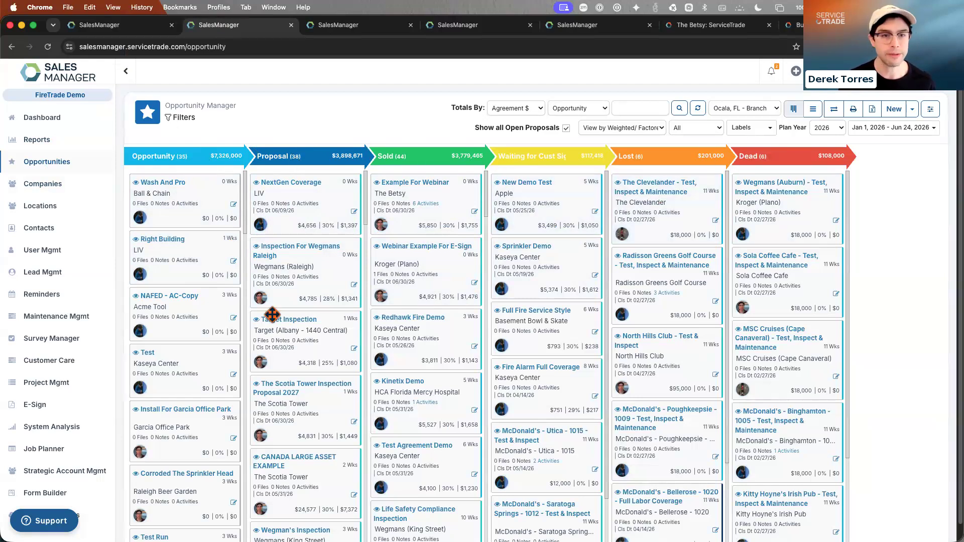
{"action": "left_click_drag", "start_coordinate": [286, 211], "coordinate": [420, 313]}
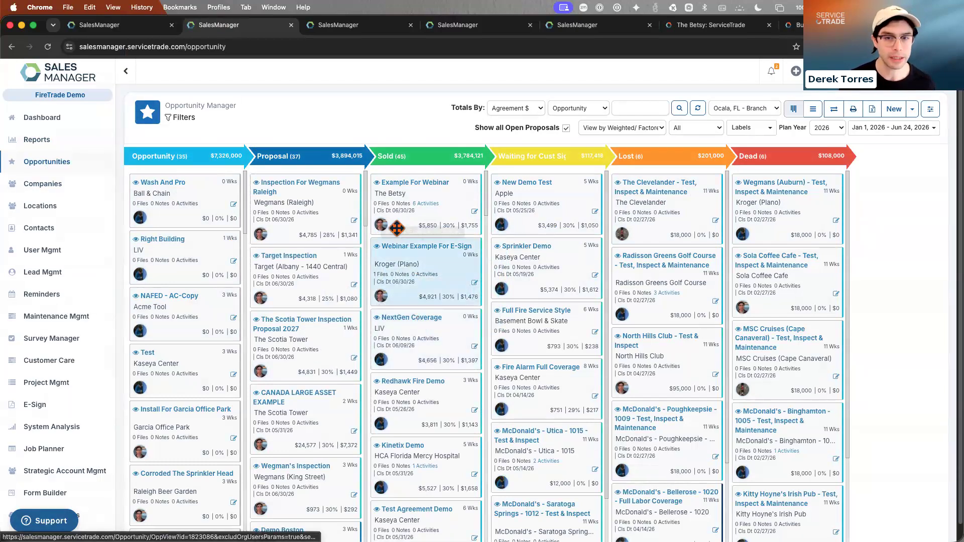
Open the Example for Webinar opportunity and examine its stage fields, sale credit and activity timeline.
{"action": "left_click", "coordinate": [417, 184]}
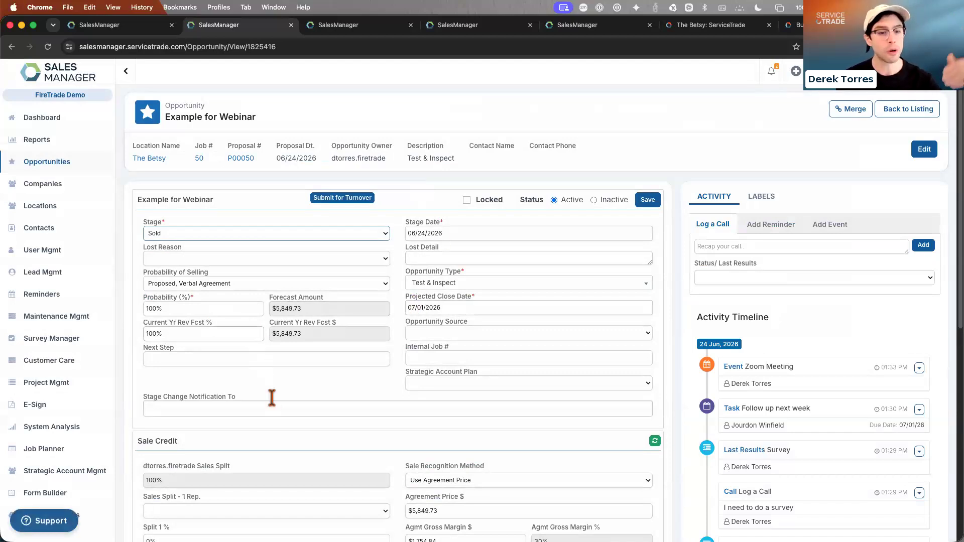
{"action": "scroll", "coordinate": [218, 428], "scroll_direction": "down", "scroll_amount": 3}
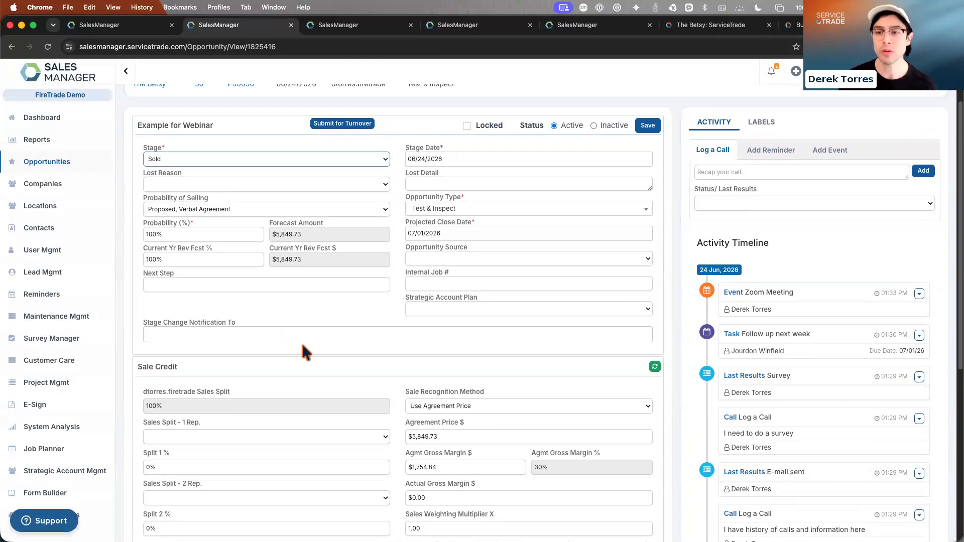
{"action": "scroll", "coordinate": [742, 382], "scroll_direction": "down", "scroll_amount": 2}
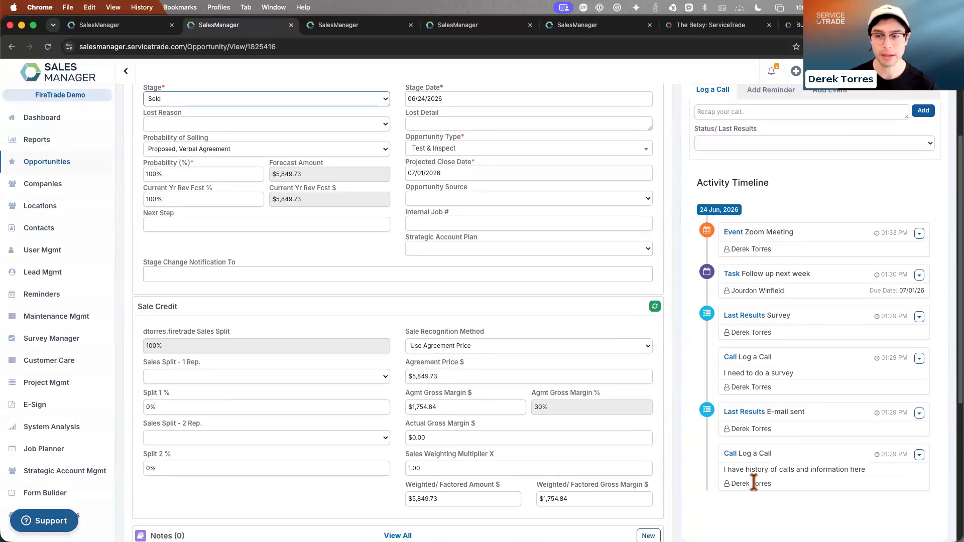
{"action": "scroll", "coordinate": [753, 483], "scroll_direction": "up", "scroll_amount": 5}
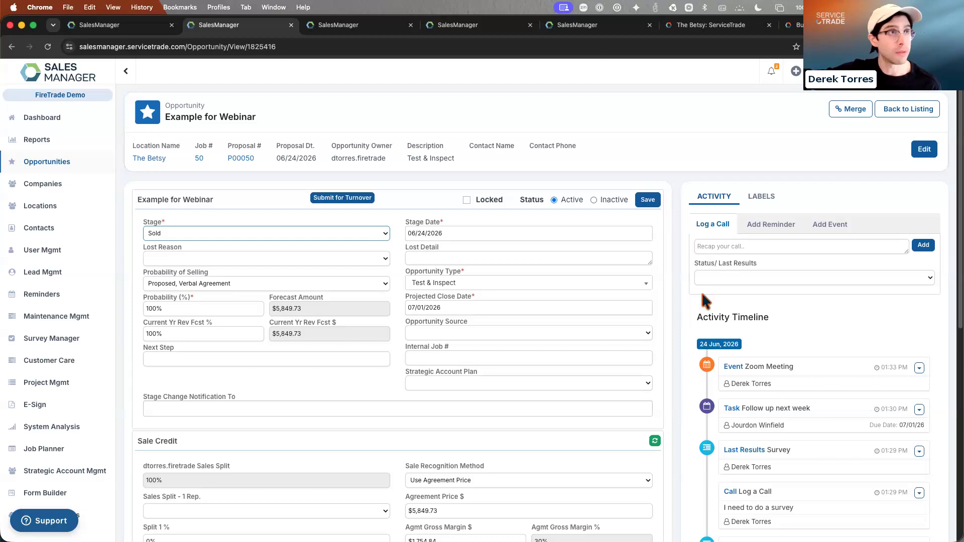
Go to the lead list and open the Miller Office Park lead in Raleigh.
{"action": "left_click", "coordinate": [42, 277]}
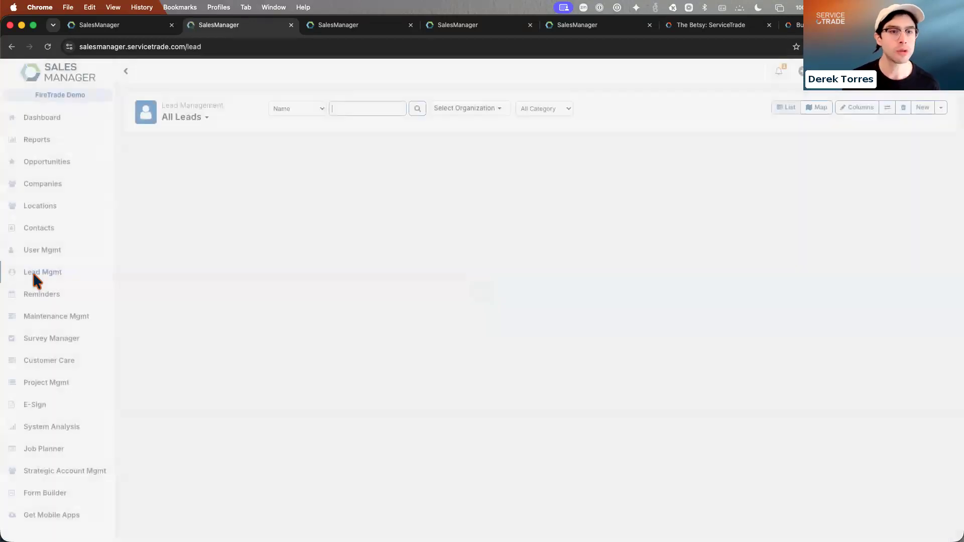
{"action": "left_click", "coordinate": [364, 25]}
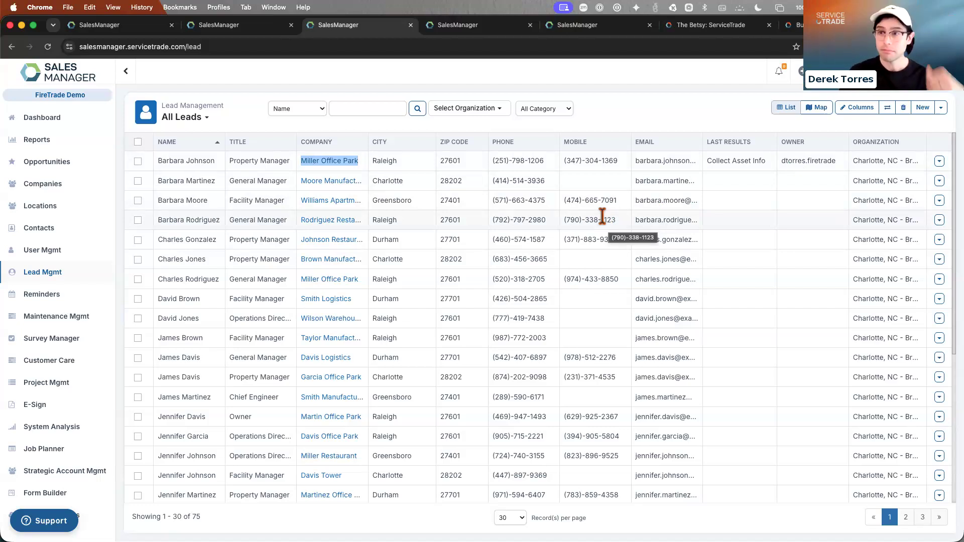
{"action": "left_click", "coordinate": [332, 166]}
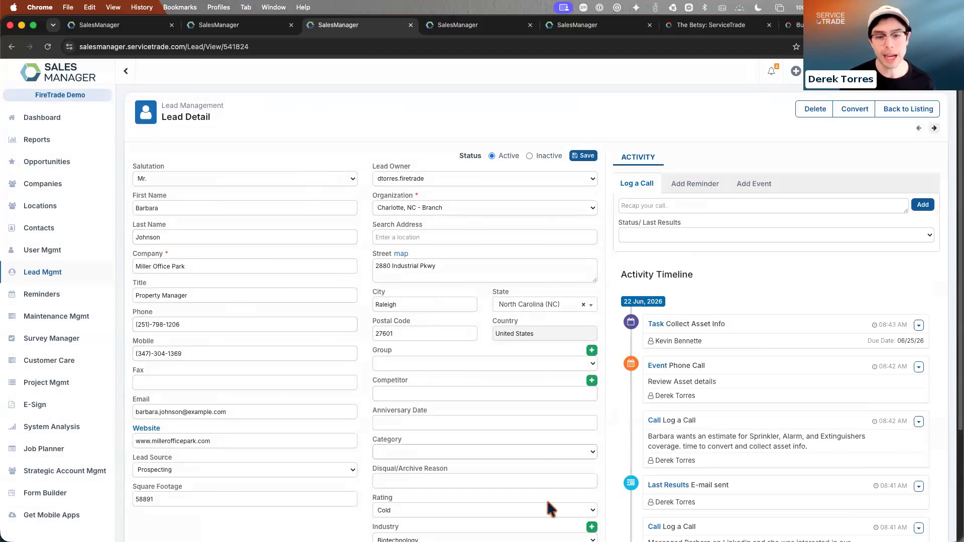
Examine the Miller Office Park lead's contact and company fields and its activity timeline.
{"action": "scroll", "coordinate": [441, 429], "scroll_direction": "down", "scroll_amount": 1}
{"action": "scroll", "coordinate": [441, 429], "scroll_direction": "down", "scroll_amount": 5}
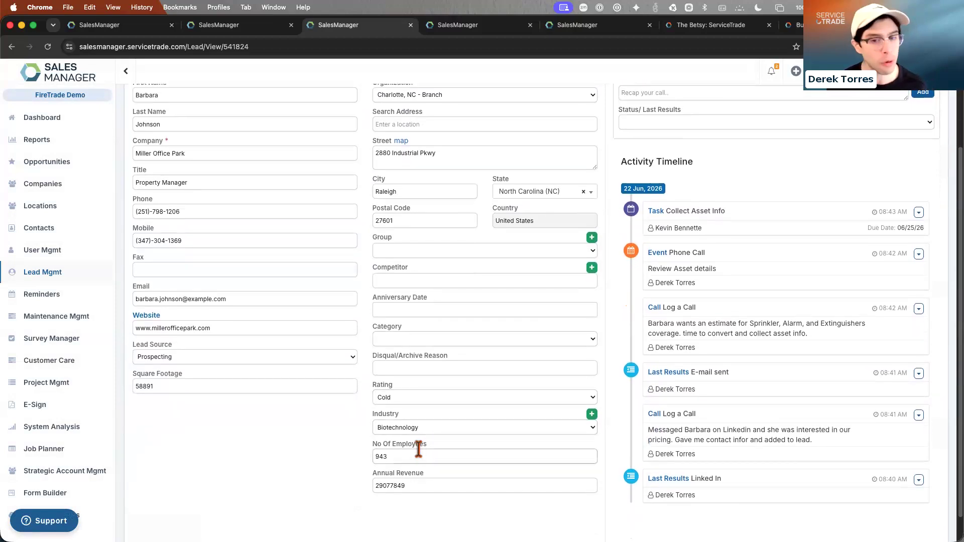
{"action": "scroll", "coordinate": [418, 448], "scroll_direction": "up", "scroll_amount": 4}
{"action": "scroll", "coordinate": [418, 448], "scroll_direction": "up", "scroll_amount": 2}
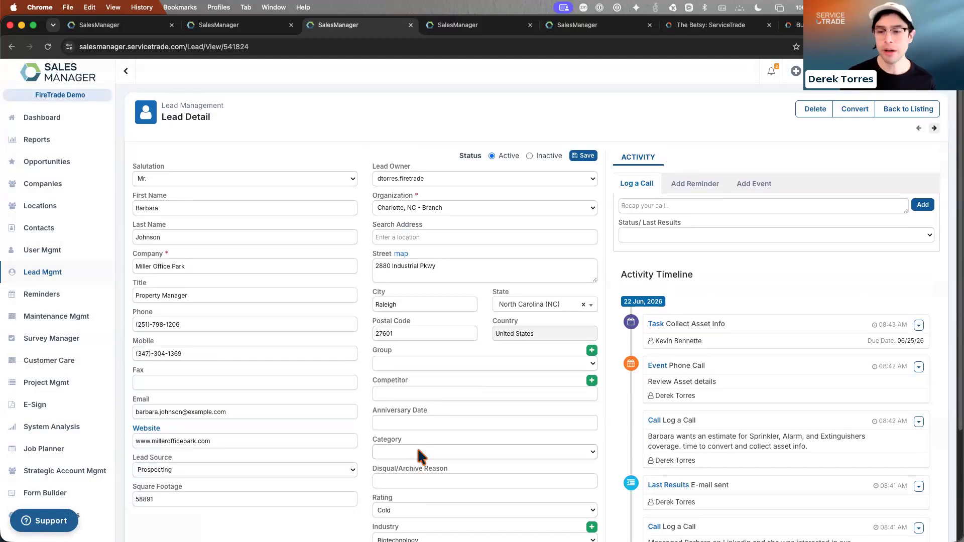
{"action": "scroll", "coordinate": [763, 402], "scroll_direction": "down", "scroll_amount": 7}
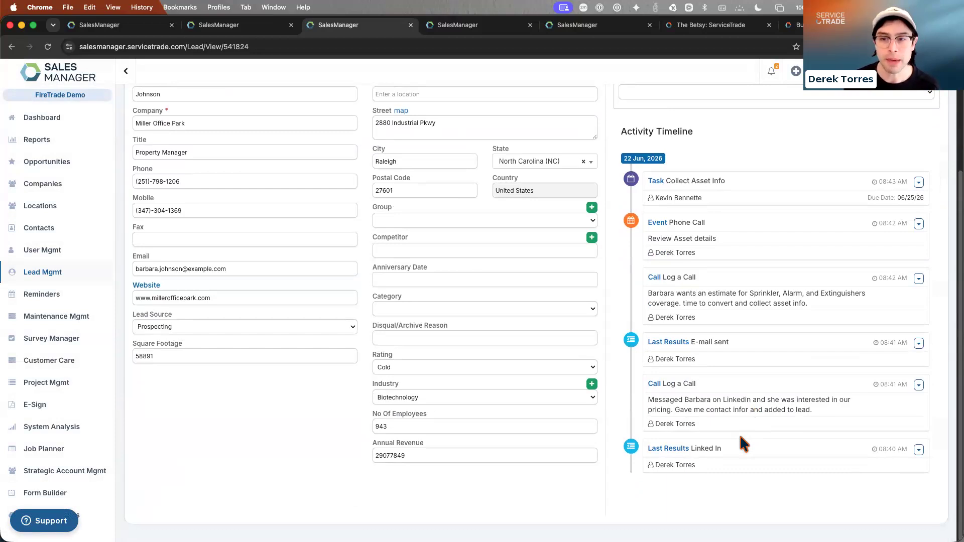
{"action": "scroll", "coordinate": [753, 331], "scroll_direction": "up", "scroll_amount": 1}
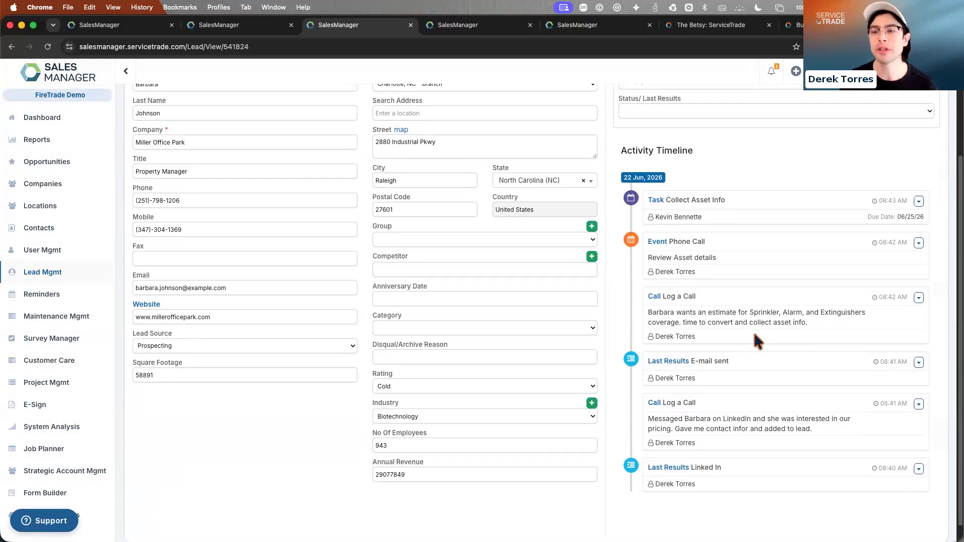
{"action": "scroll", "coordinate": [755, 335], "scroll_direction": "up", "scroll_amount": 3}
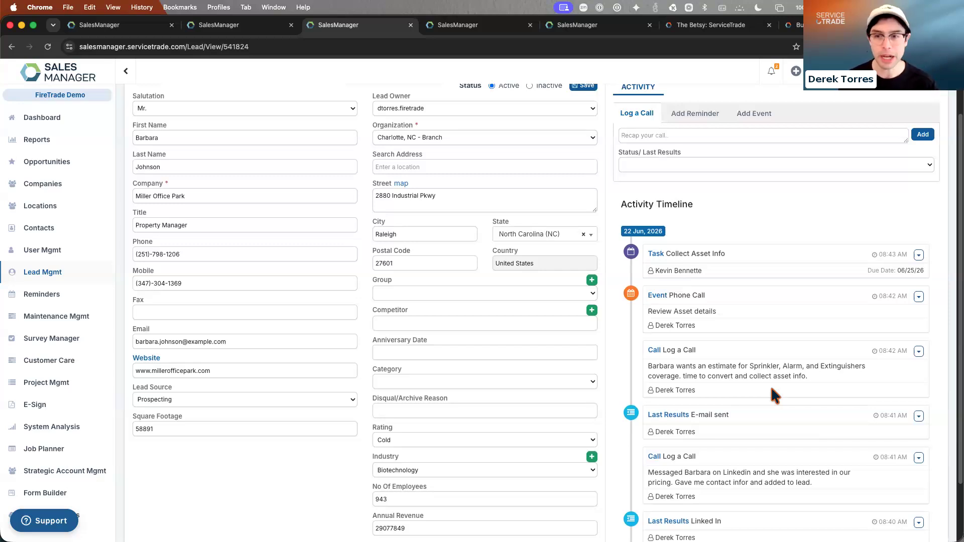
{"action": "scroll", "coordinate": [747, 397], "scroll_direction": "up", "scroll_amount": 2}
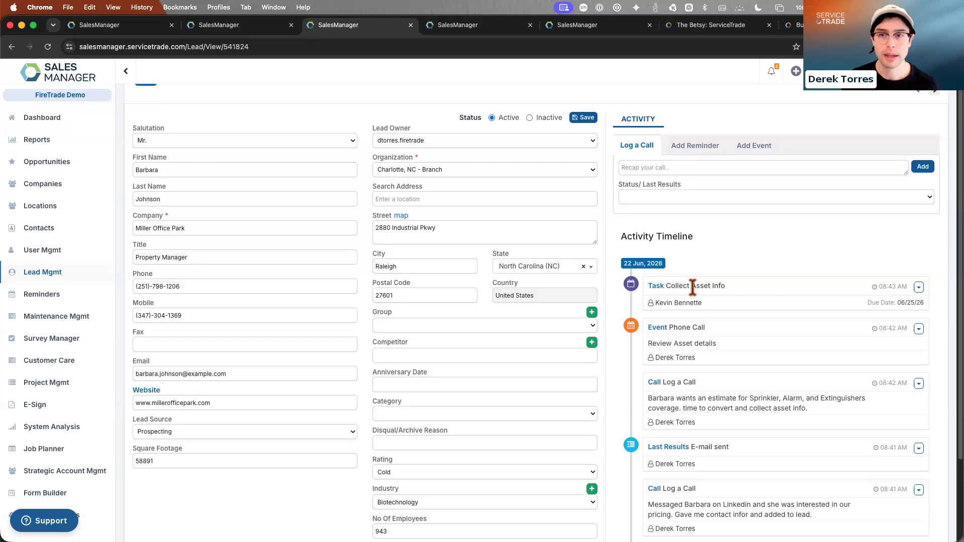
Log the last result Follow Up 2 on the lead and add a call recap reading "Type notes".
{"action": "left_click", "coordinate": [687, 196]}
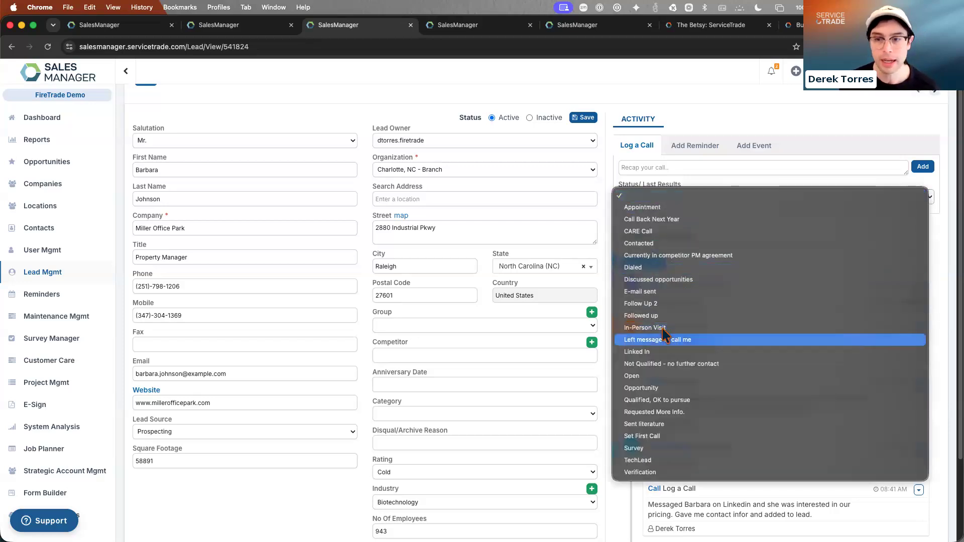
{"action": "left_click", "coordinate": [478, 291]}
{"action": "left_click", "coordinate": [649, 167]}
{"action": "type", "text": "Typ"}
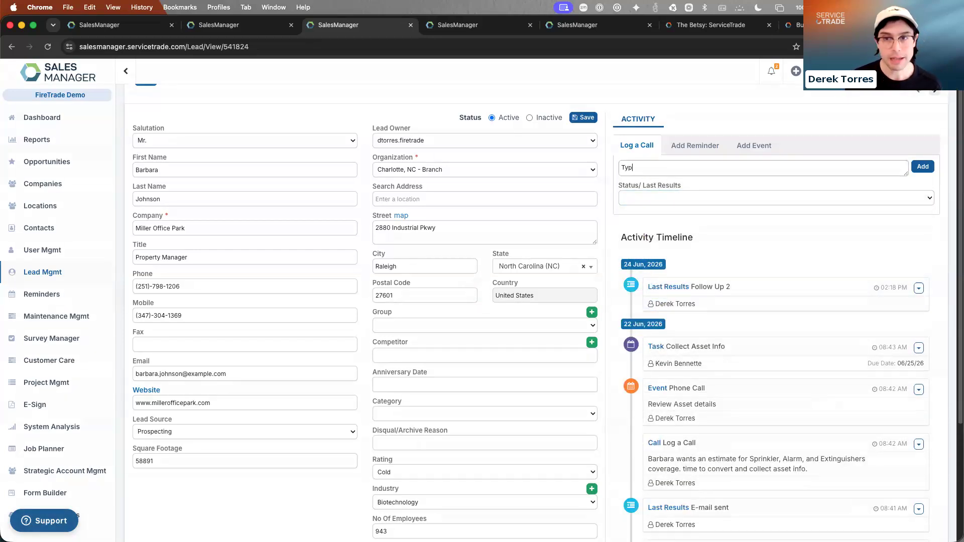
{"action": "type", "text": "e notes"}
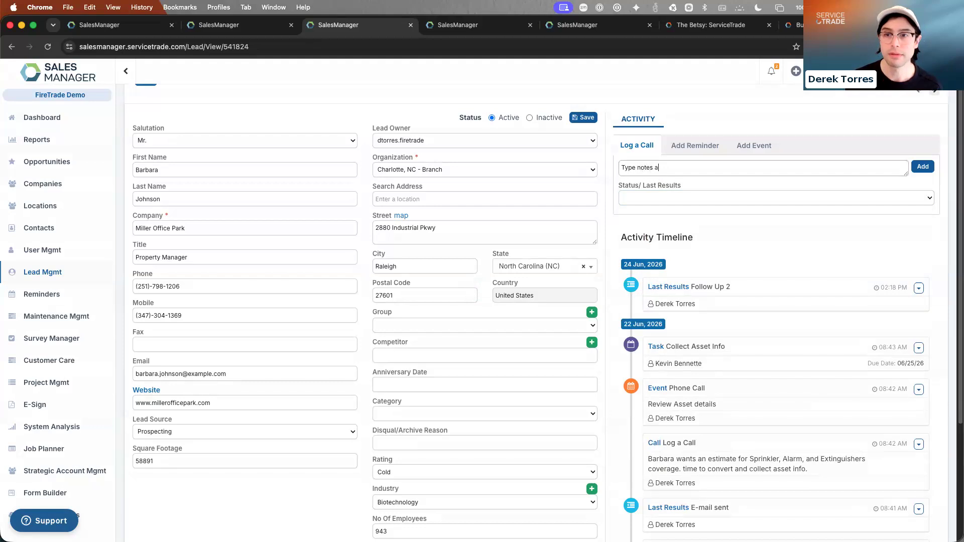
{"action": "left_click", "coordinate": [922, 166]}
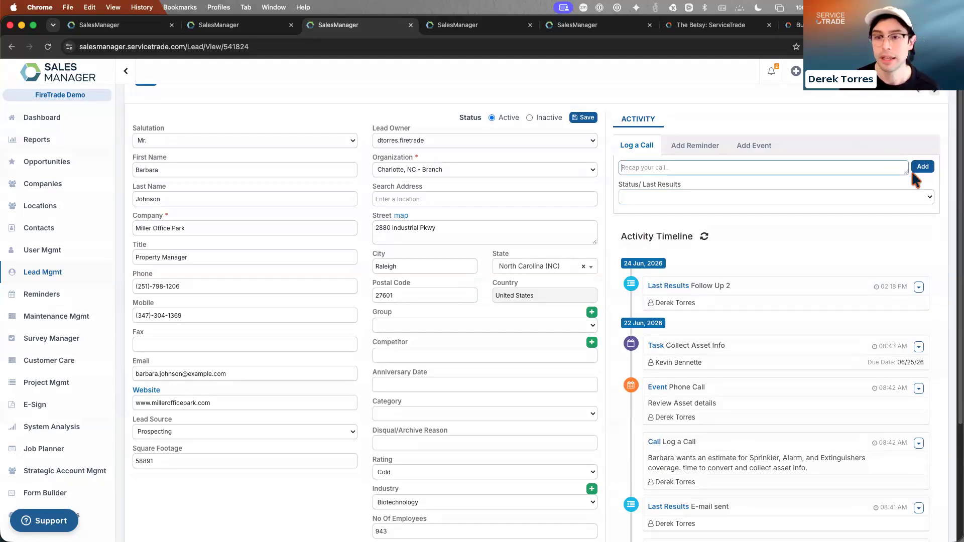
Enable Send to Schedule in the lead's reminder form, and view the Add Event form without saving an event.
{"action": "left_click", "coordinate": [694, 146]}
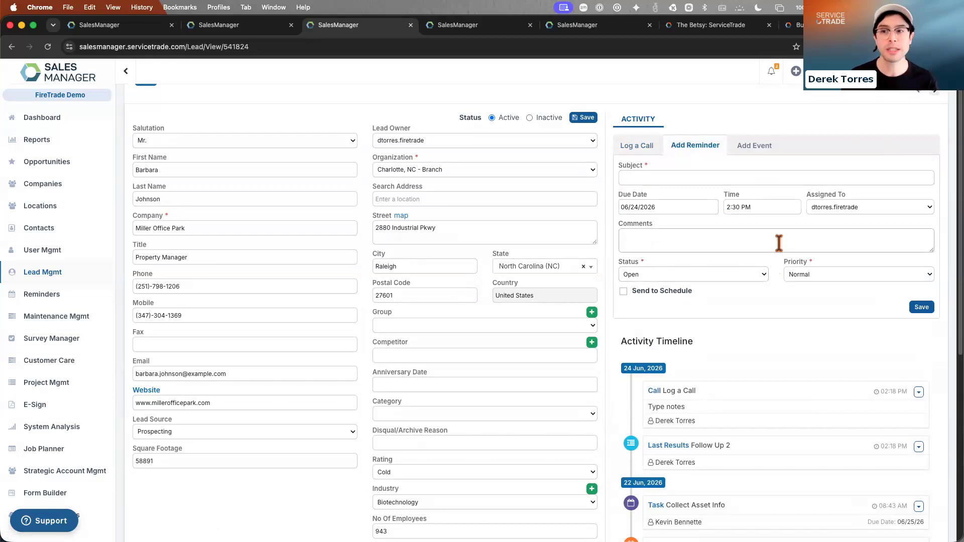
{"action": "left_click", "coordinate": [623, 291]}
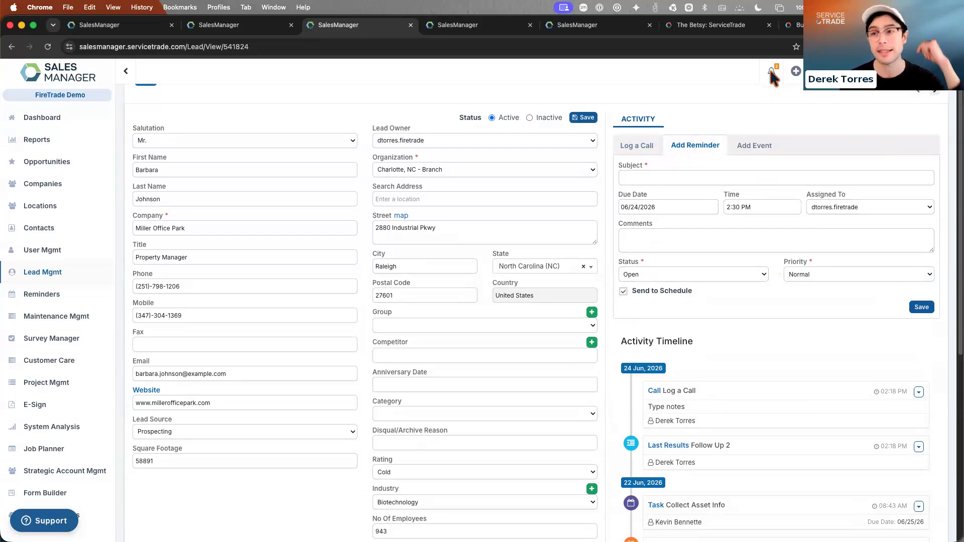
{"action": "left_click", "coordinate": [755, 146]}
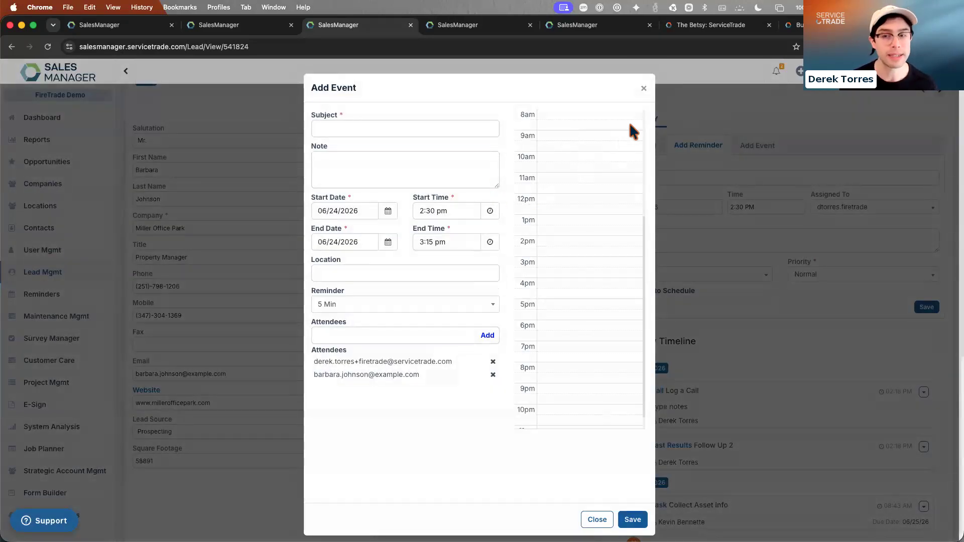
{"action": "left_click", "coordinate": [644, 91]}
{"action": "scroll", "coordinate": [574, 479], "scroll_direction": "up", "scroll_amount": 2}
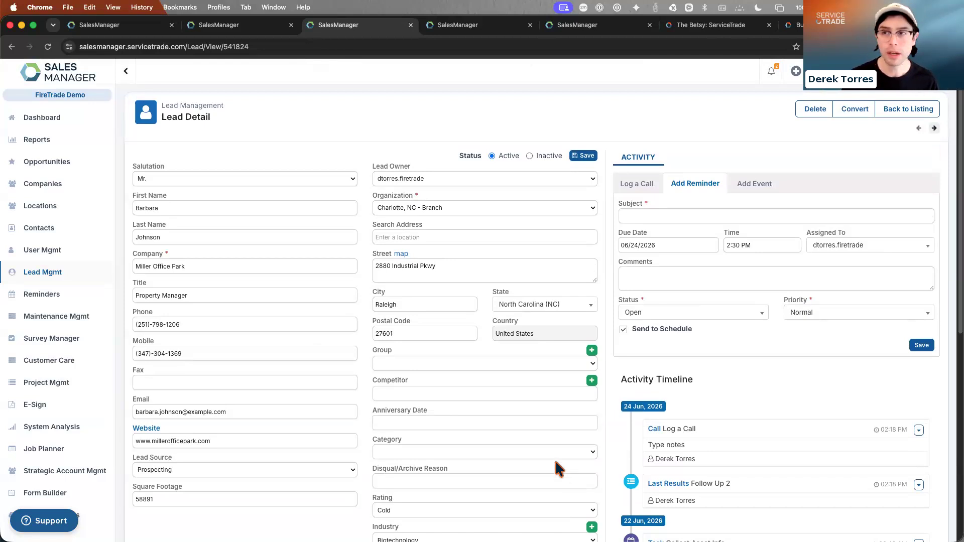
Preview the Add Location form for converting the Miller Office Park lead and close it without converting.
{"action": "left_click", "coordinate": [854, 115]}
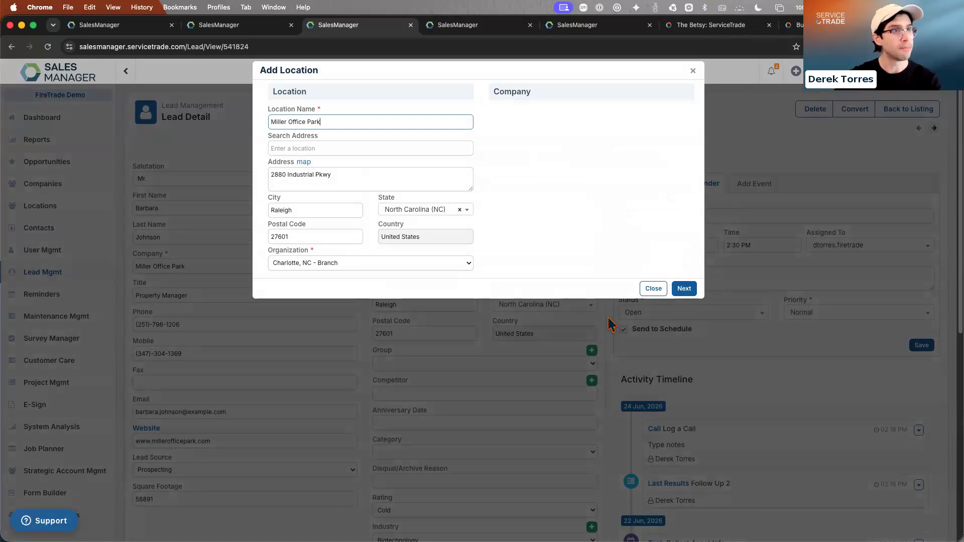
{"action": "left_click", "coordinate": [647, 295]}
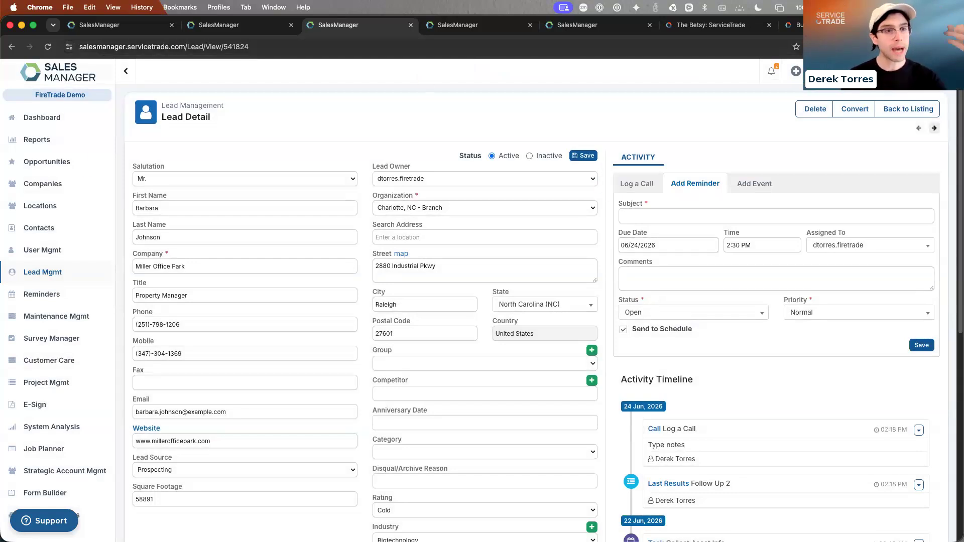
View The Betsy location record and read through its activity timeline.
{"action": "left_click", "coordinate": [463, 31]}
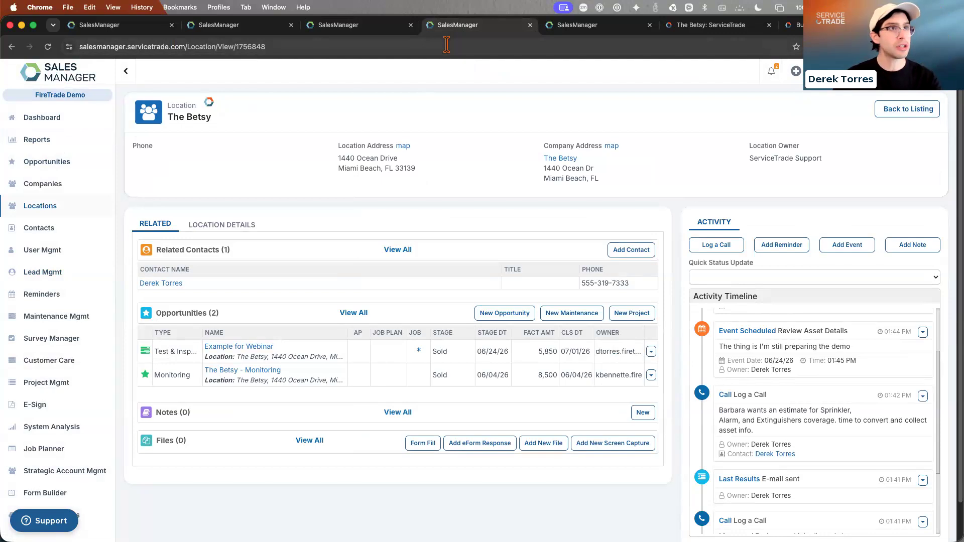
{"action": "scroll", "coordinate": [796, 425], "scroll_direction": "down", "scroll_amount": 3}
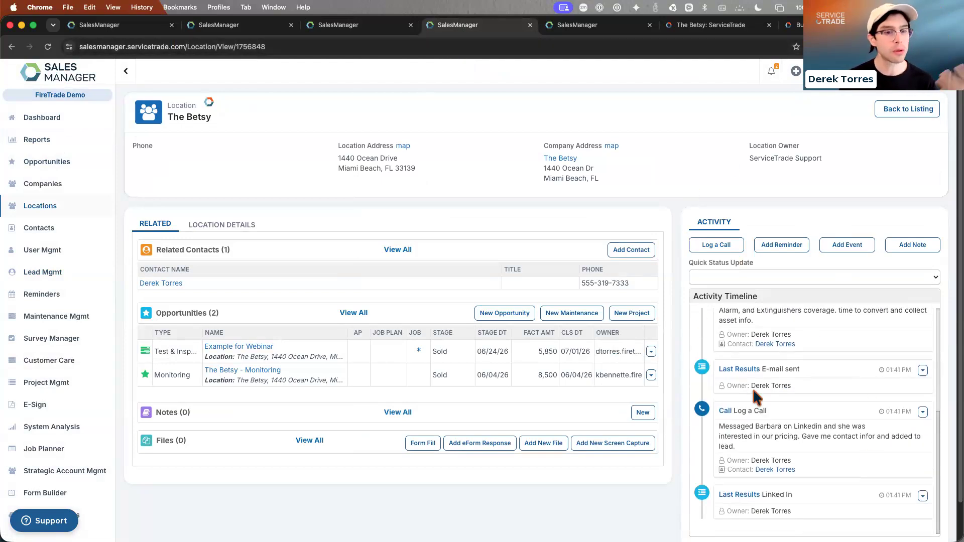
{"action": "scroll", "coordinate": [755, 396], "scroll_direction": "up", "scroll_amount": 5}
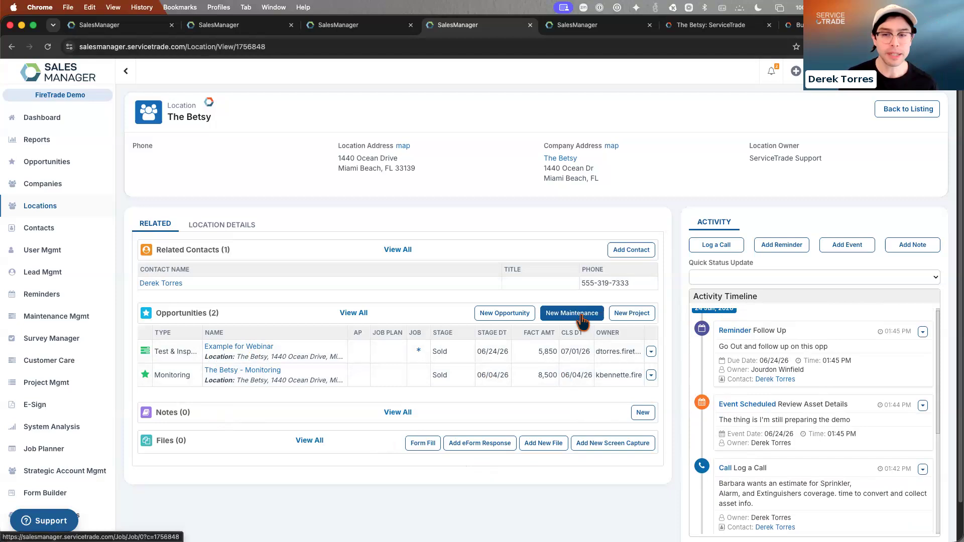
Start a new maintenance job from The Betsy location and name it "Example for this Webinar".
{"action": "left_click", "coordinate": [795, 70]}
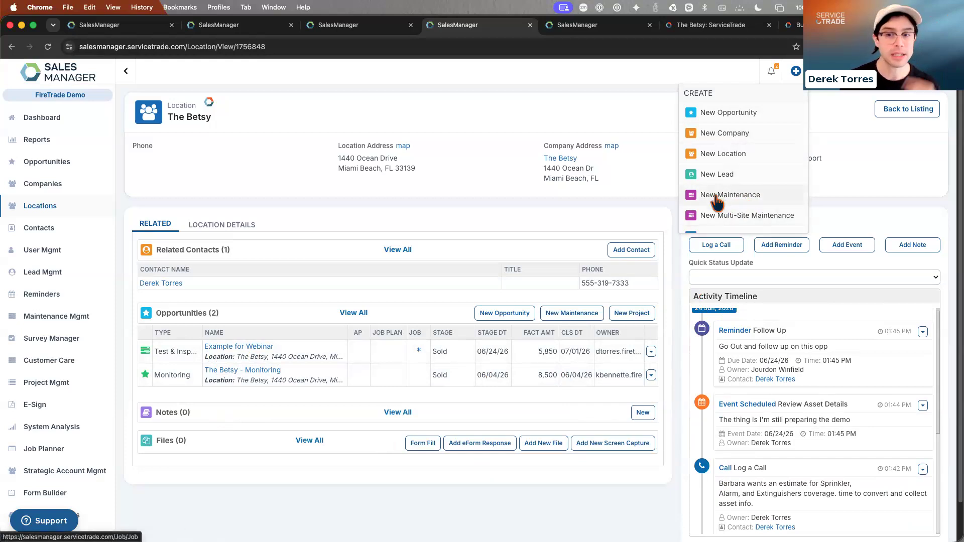
{"action": "left_click", "coordinate": [574, 316]}
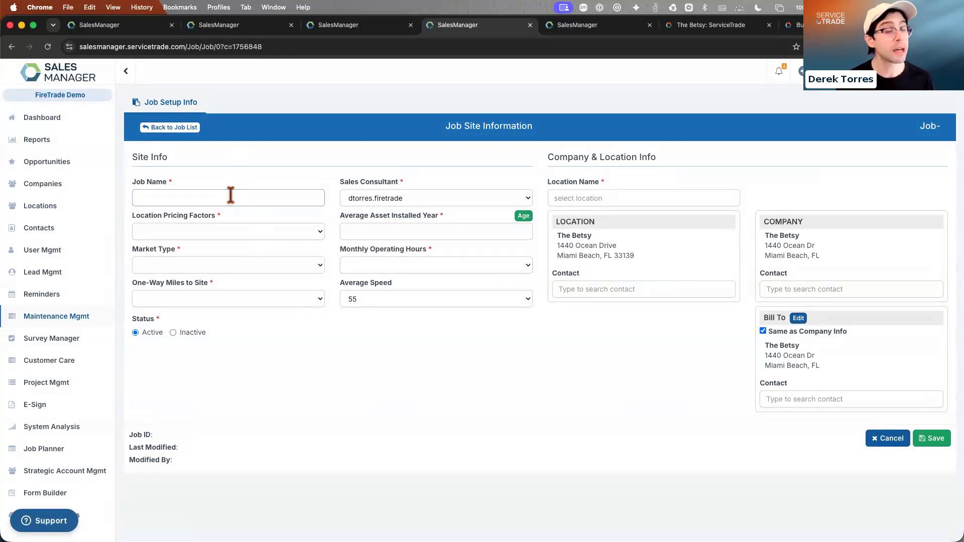
{"action": "type", "text": "Examp"}
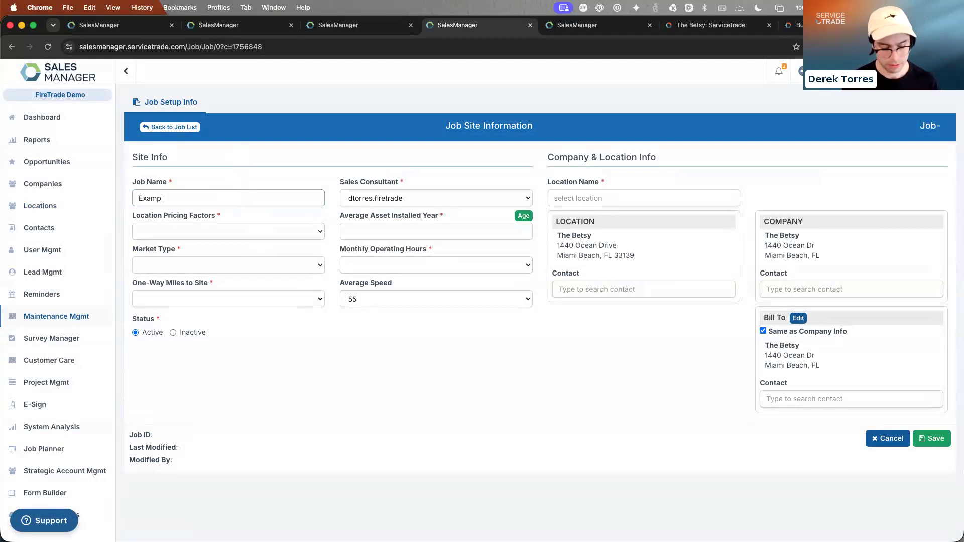
{"action": "type", "text": "le for this Webinar"}
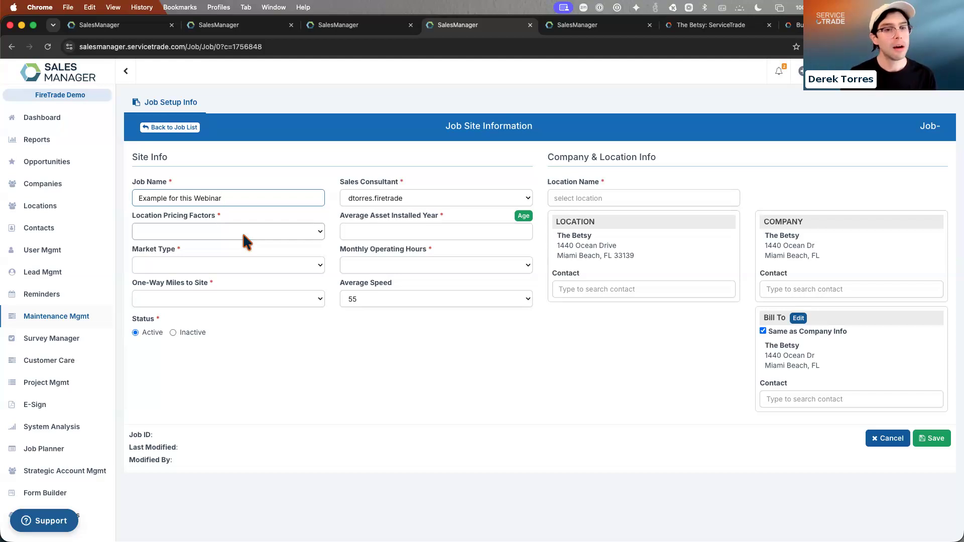
Set the job's location pricing factors to Charlotte, NC - Branch and the one-way miles to site to 30.
{"action": "left_click", "coordinate": [244, 235]}
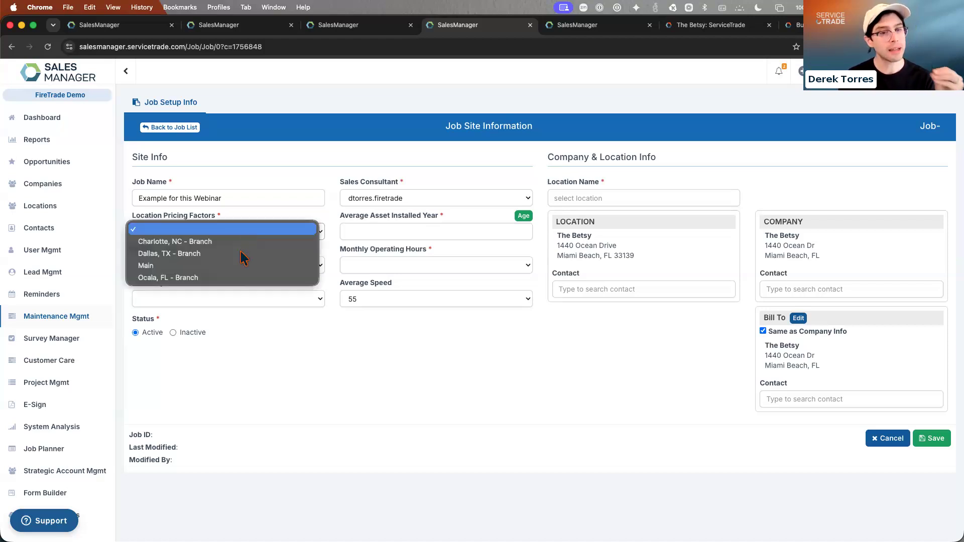
{"action": "left_click", "coordinate": [242, 242]}
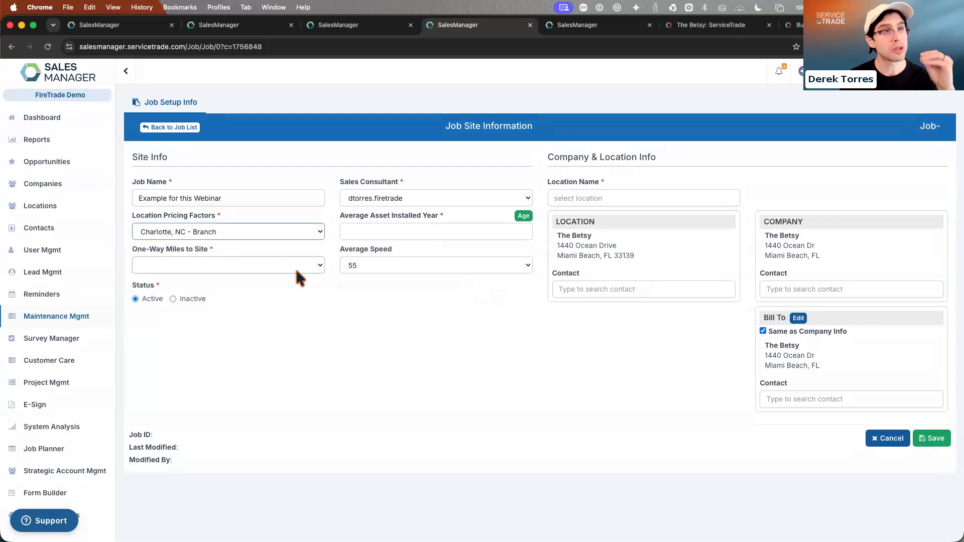
{"action": "left_click", "coordinate": [300, 266]}
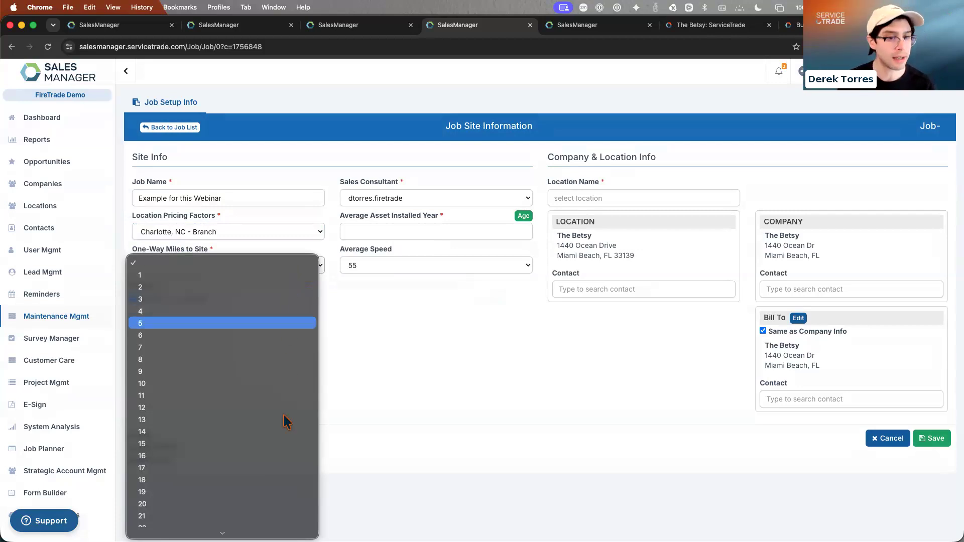
{"action": "scroll", "coordinate": [279, 437], "scroll_direction": "down", "scroll_amount": 2}
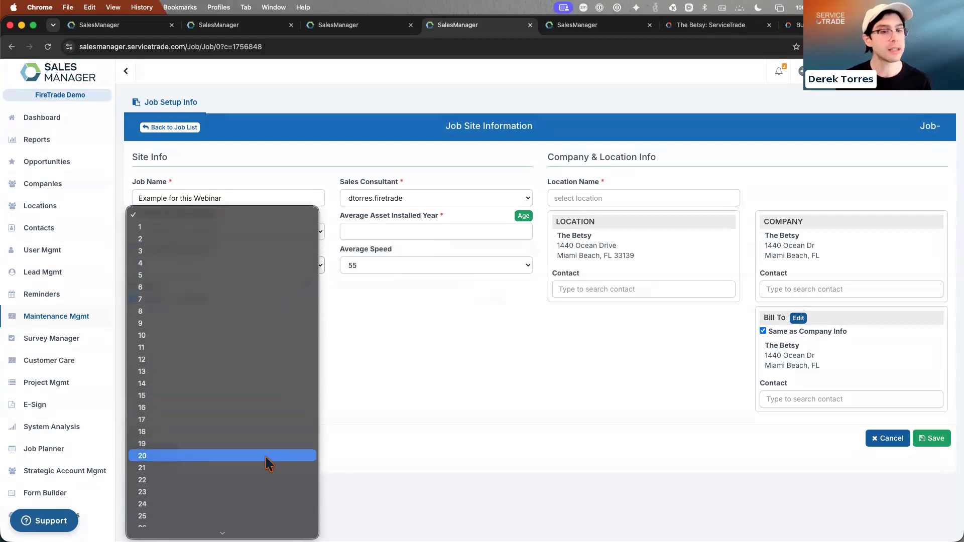
{"action": "scroll", "coordinate": [270, 464], "scroll_direction": "down", "scroll_amount": 3}
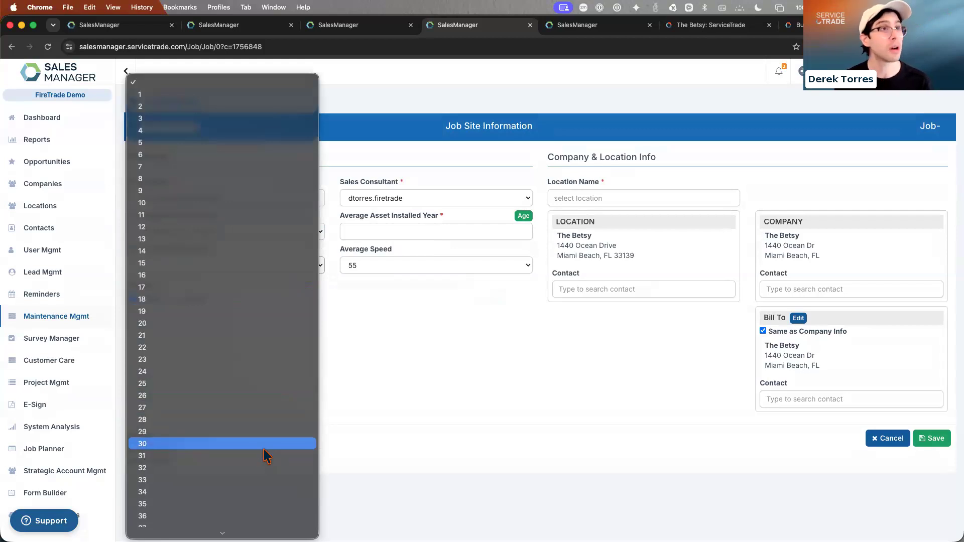
{"action": "left_click", "coordinate": [263, 448]}
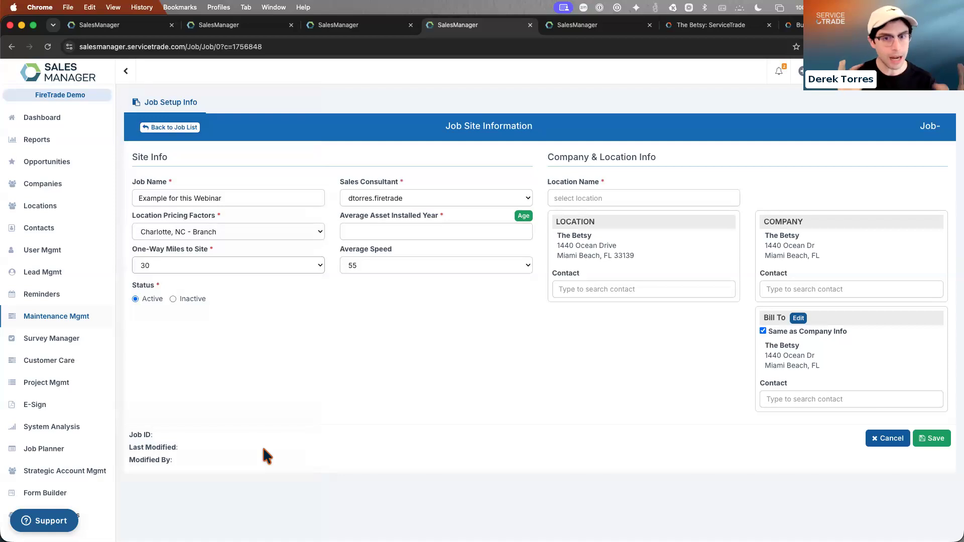
Enter 2014 as the average asset installed year and save the job setup.
{"action": "left_click", "coordinate": [374, 232]}
{"action": "type", "text": "2014"}
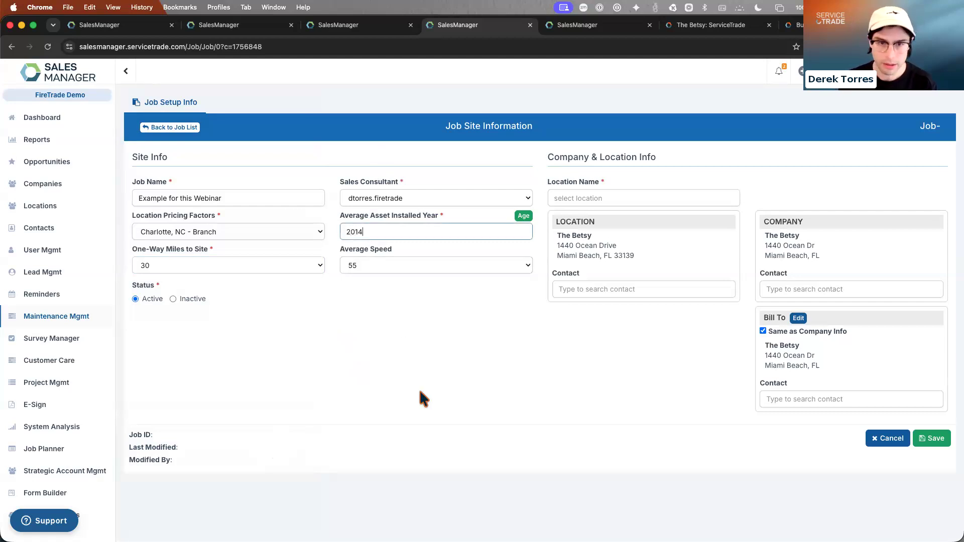
{"action": "left_click", "coordinate": [935, 438]}
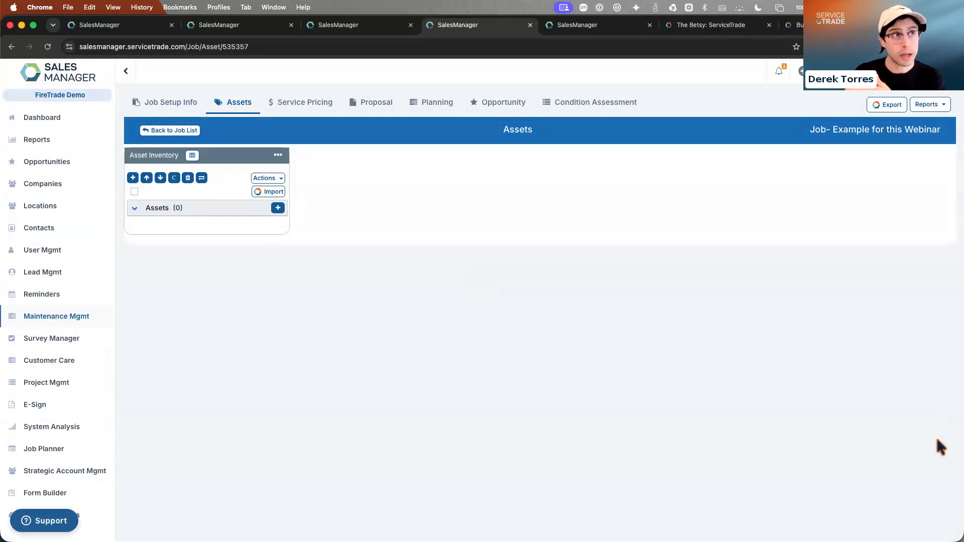
View the list of ServiceTrade assets available for import and close it without importing any.
{"action": "left_click", "coordinate": [269, 192]}
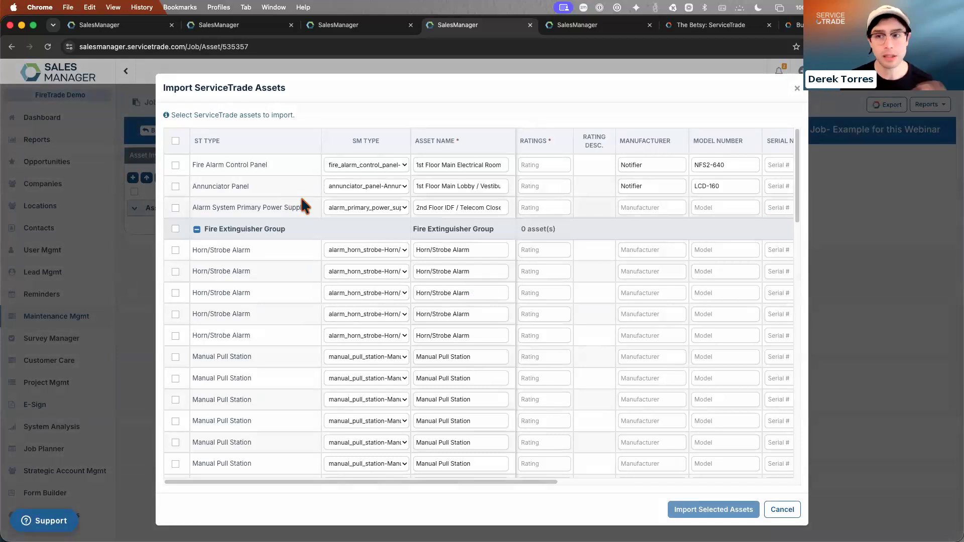
{"action": "left_click", "coordinate": [796, 87]}
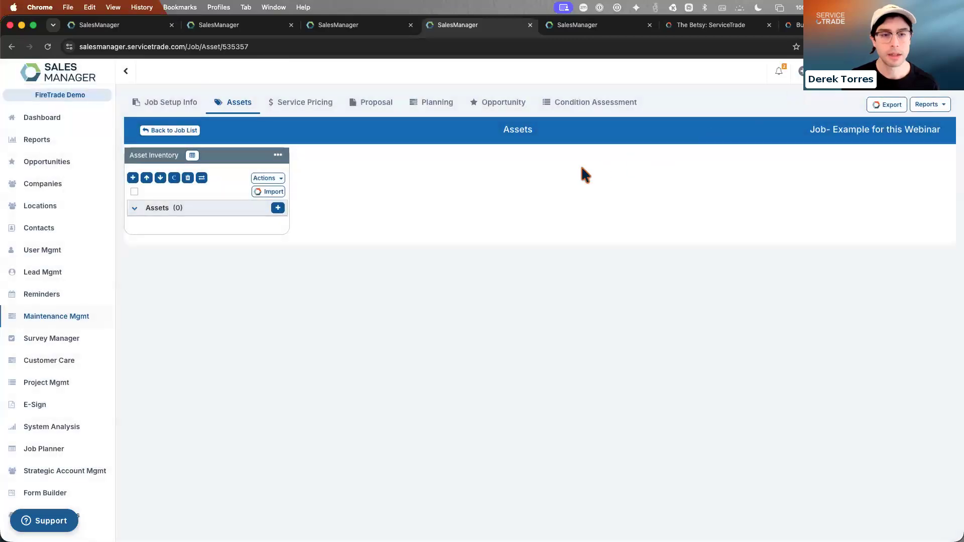
Begin a new asset entry of type Alarm Bell with a quantity of 25.
{"action": "left_click", "coordinate": [278, 208]}
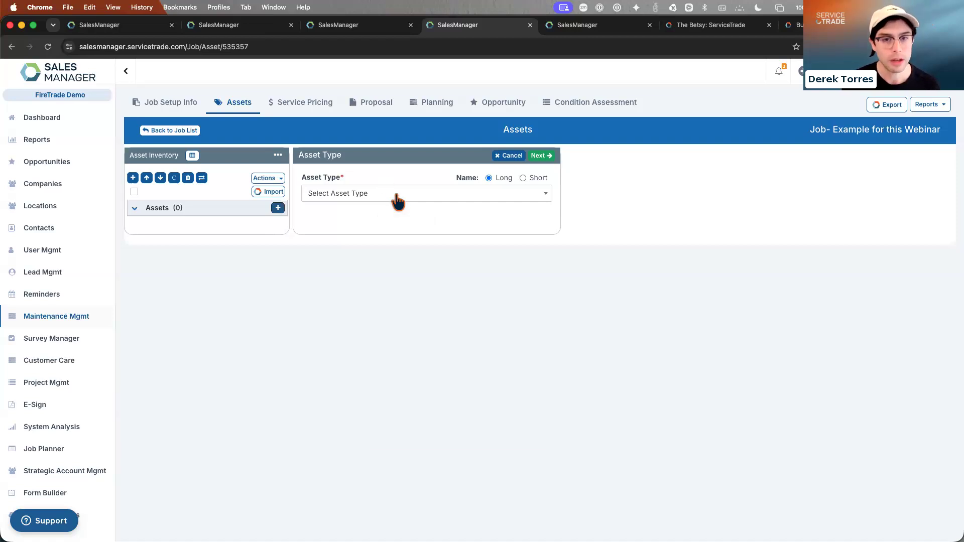
{"action": "left_click", "coordinate": [395, 196]}
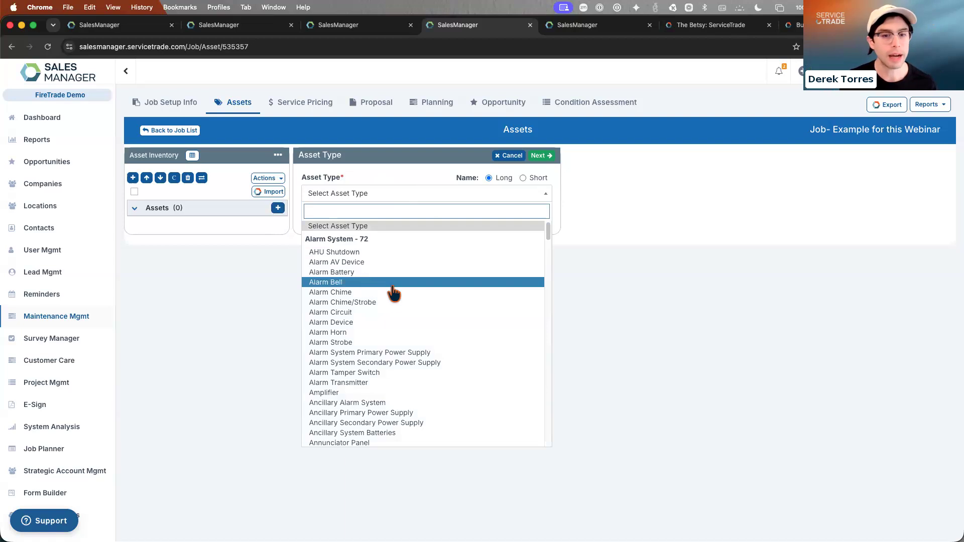
{"action": "left_click", "coordinate": [357, 284]}
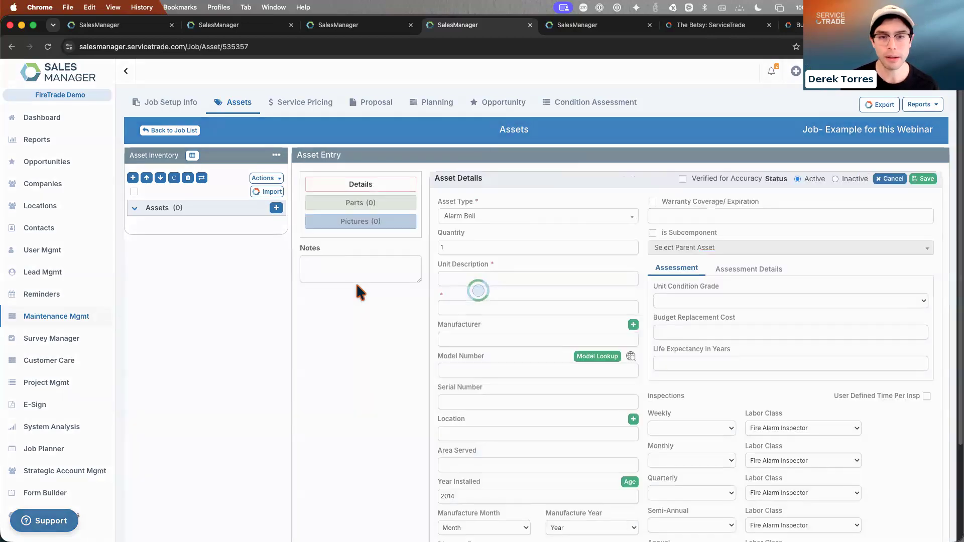
{"action": "left_click", "coordinate": [480, 248]}
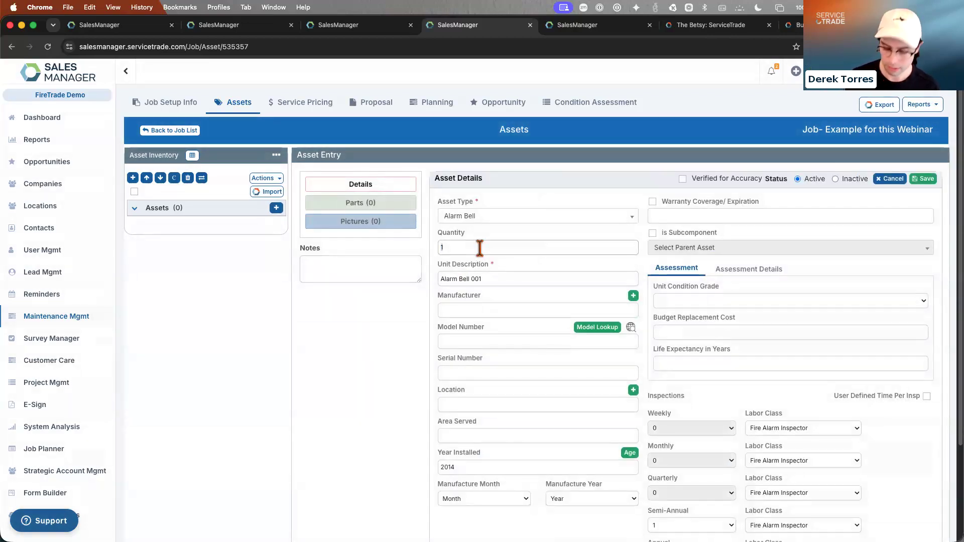
{"action": "key", "text": "BackSpace"}
{"action": "type", "text": "25"}
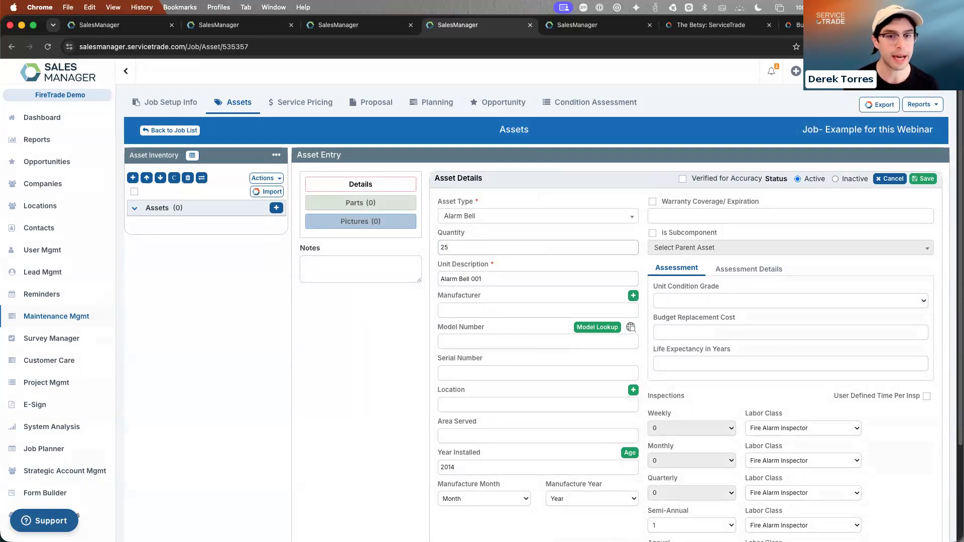
Change the asset entry's type to Stand Pipe Class II & III (NFPA 25) and set its number of floors to 6.
{"action": "left_click", "coordinate": [499, 218]}
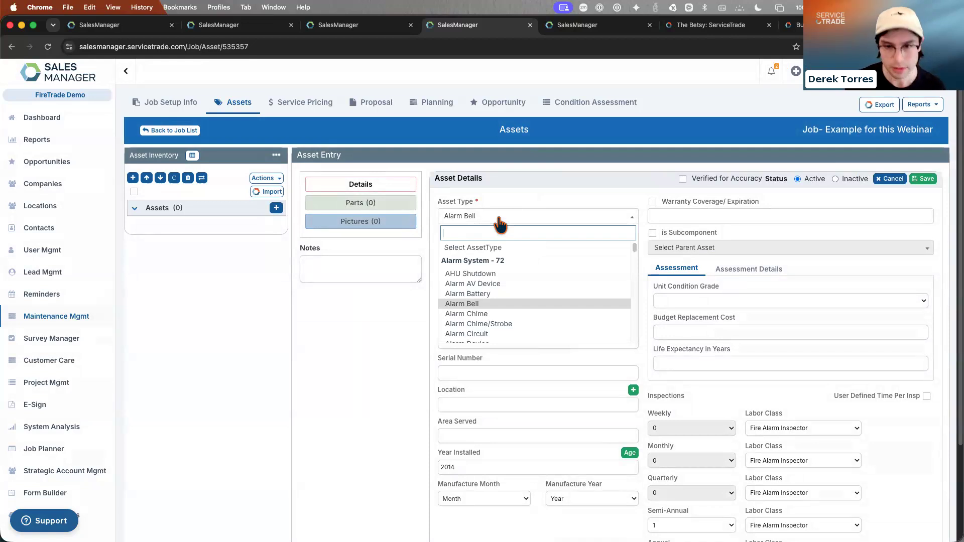
{"action": "scroll", "coordinate": [508, 266], "scroll_direction": "down", "scroll_amount": 1}
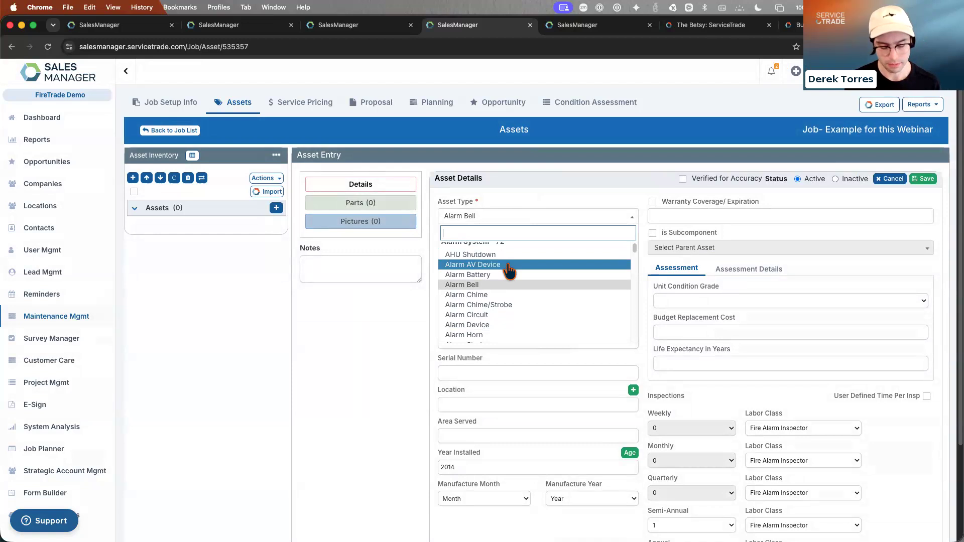
{"action": "type", "text": "stand"}
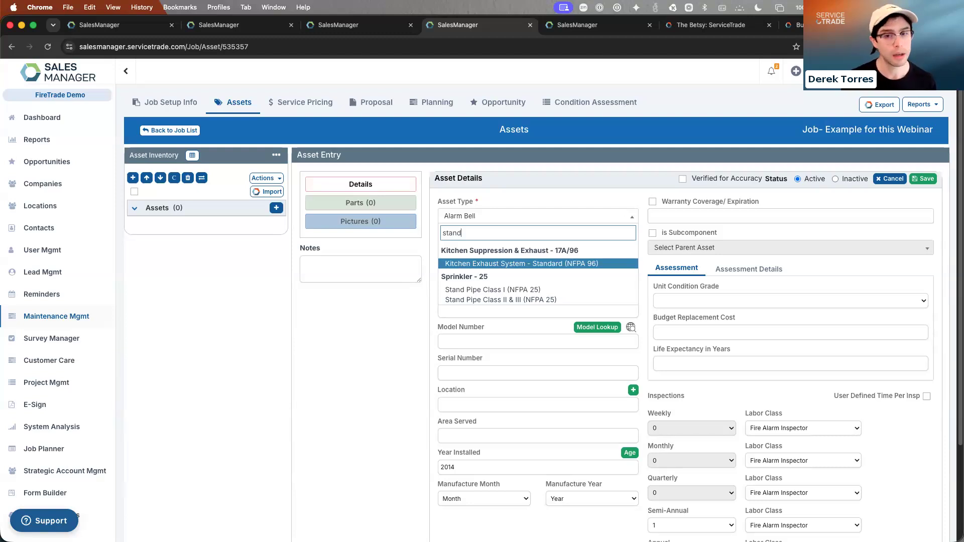
{"action": "left_click", "coordinate": [467, 300]}
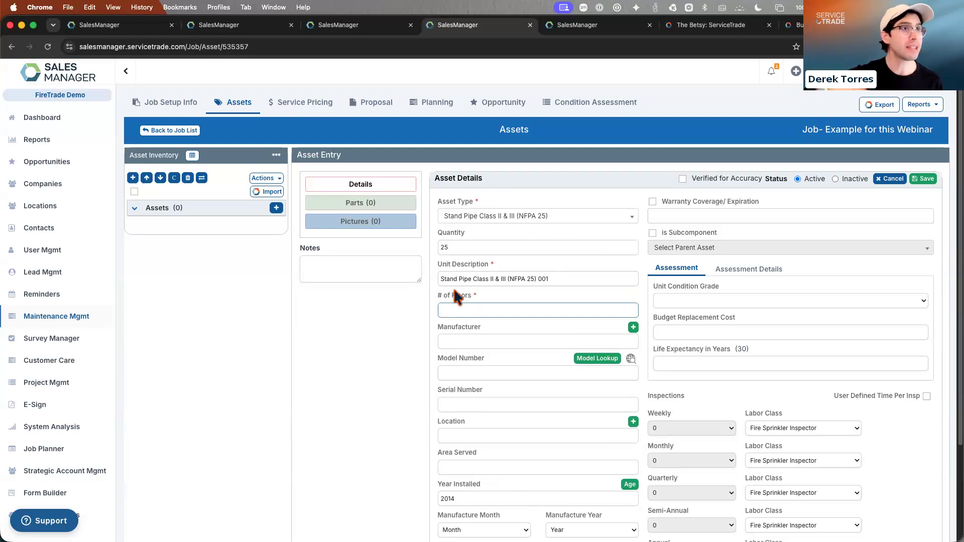
{"action": "type", "text": "6"}
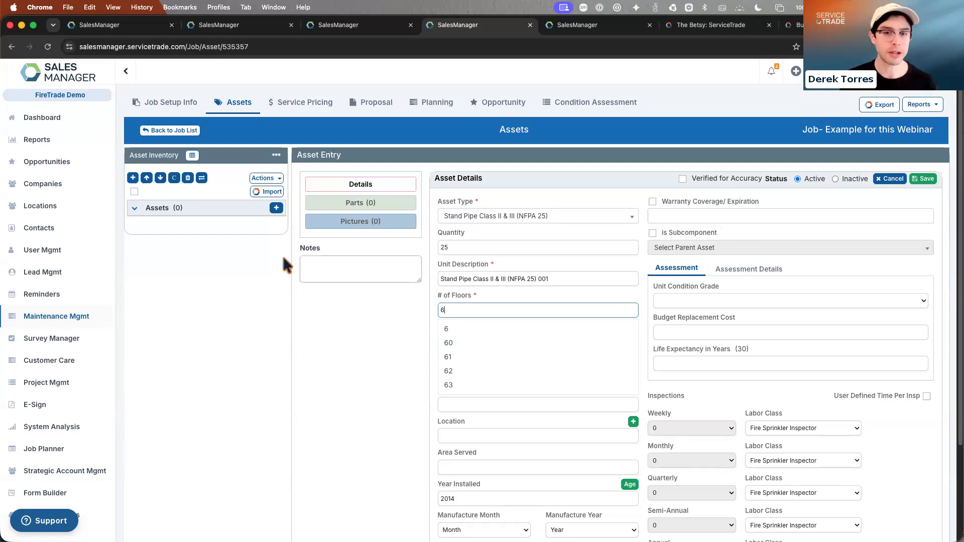
Import the survey "AL - 72 - Mid Size Office Building" into the job's asset inventory.
{"action": "left_click", "coordinate": [265, 180]}
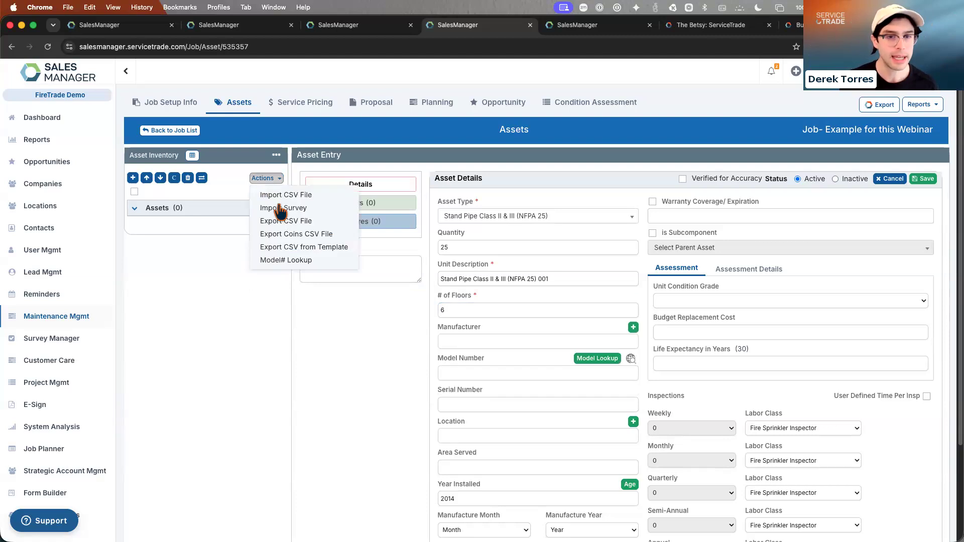
{"action": "left_click", "coordinate": [281, 209]}
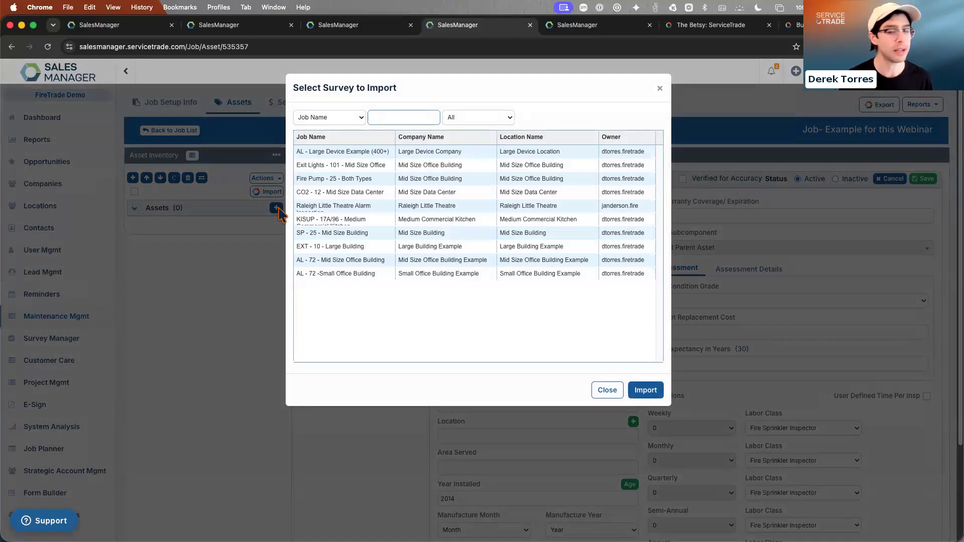
{"action": "left_click", "coordinate": [335, 260]}
{"action": "left_click", "coordinate": [645, 390]}
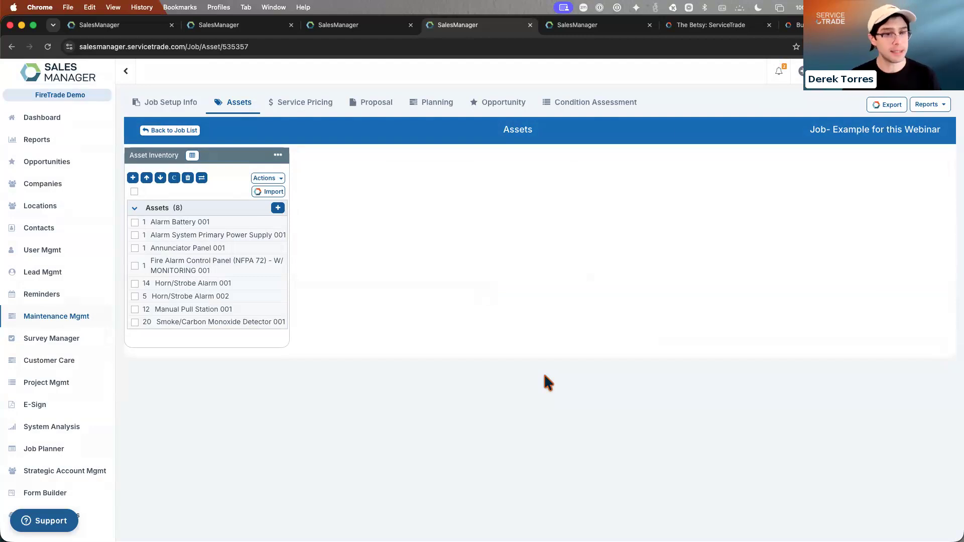
Rename the Assets group in the asset inventory to "Alarm System".
{"action": "left_click", "coordinate": [156, 212]}
{"action": "triple_click", "coordinate": [412, 117]}
{"action": "type", "text": "Alarm s"}
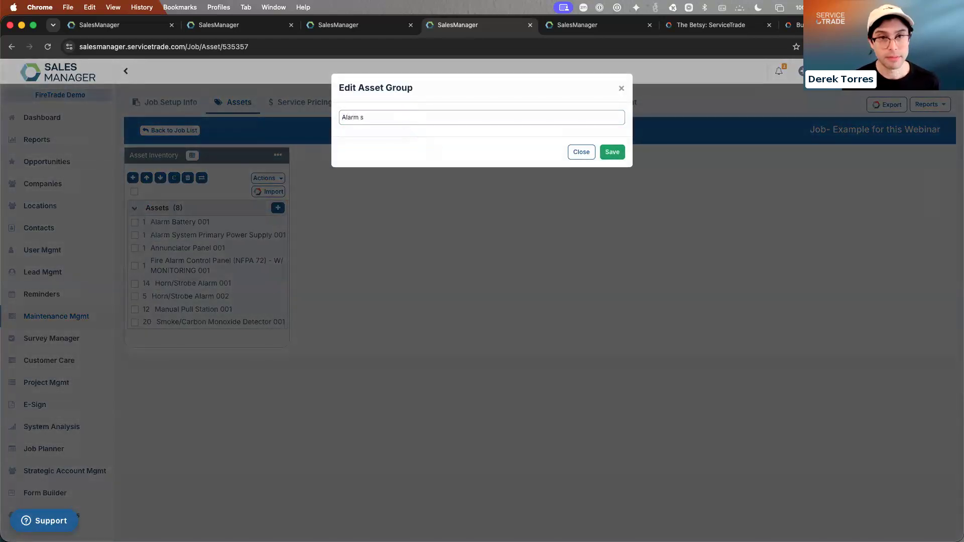
{"action": "type", "text": "ystem"}
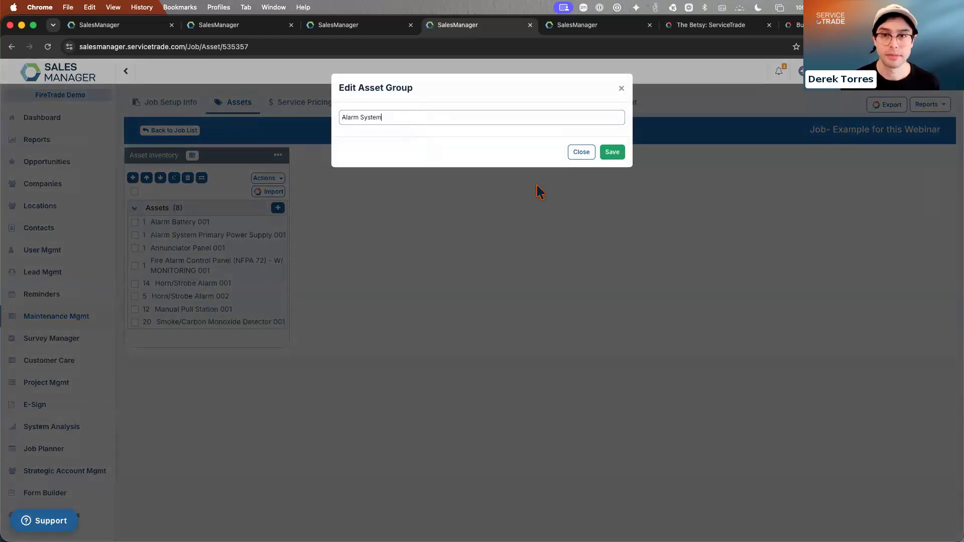
{"action": "left_click", "coordinate": [619, 152]}
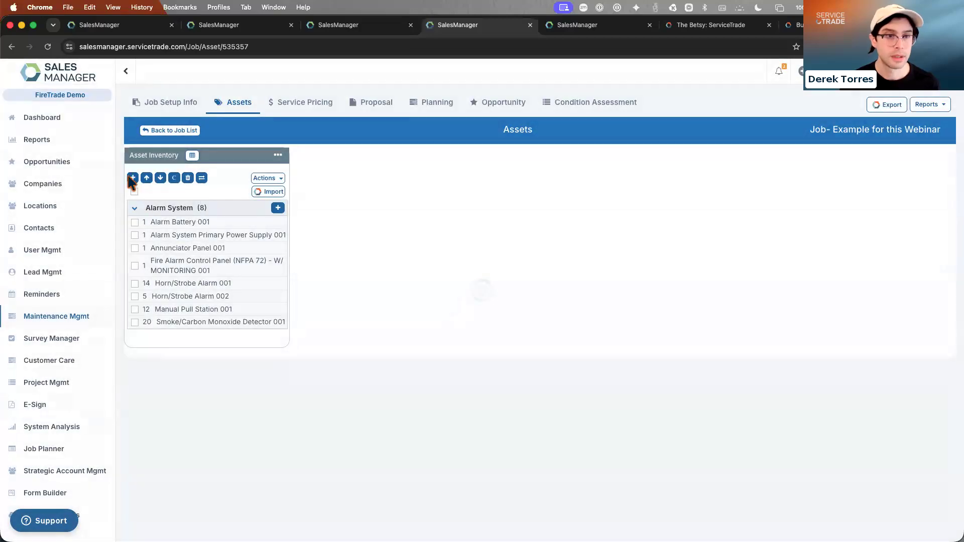
Add an asset group named "Sprinkler" to the inventory.
{"action": "left_click", "coordinate": [133, 177]}
{"action": "left_click", "coordinate": [400, 117]}
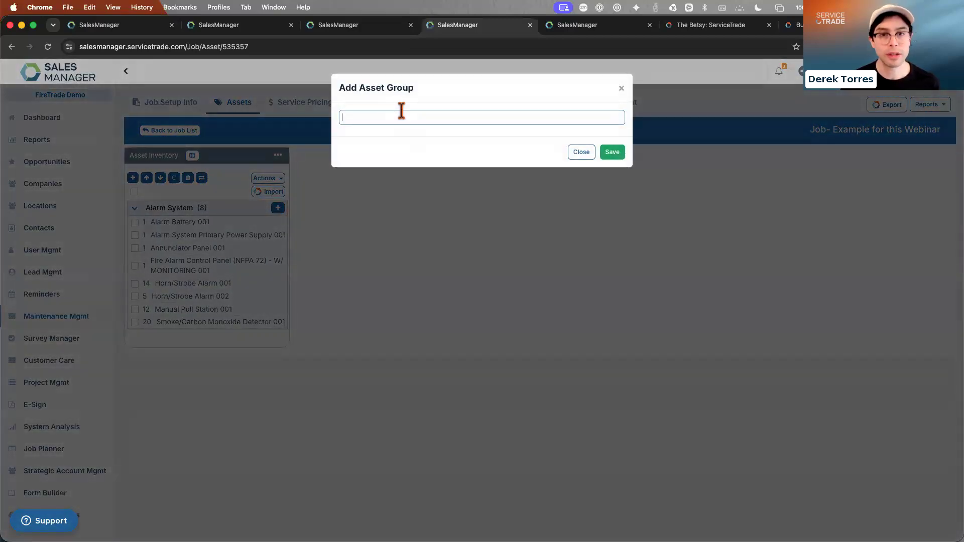
{"action": "type", "text": "Sprinkler"}
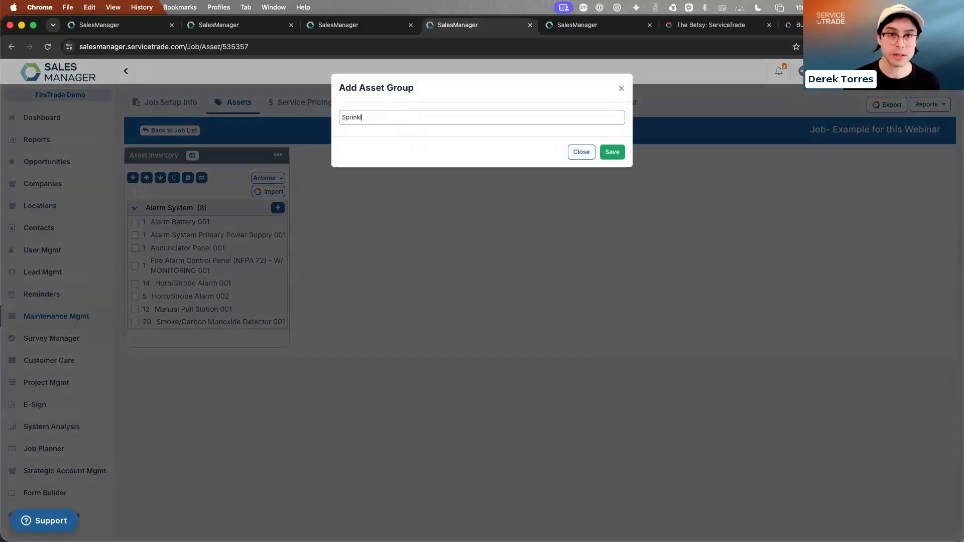
{"action": "left_click", "coordinate": [613, 152]}
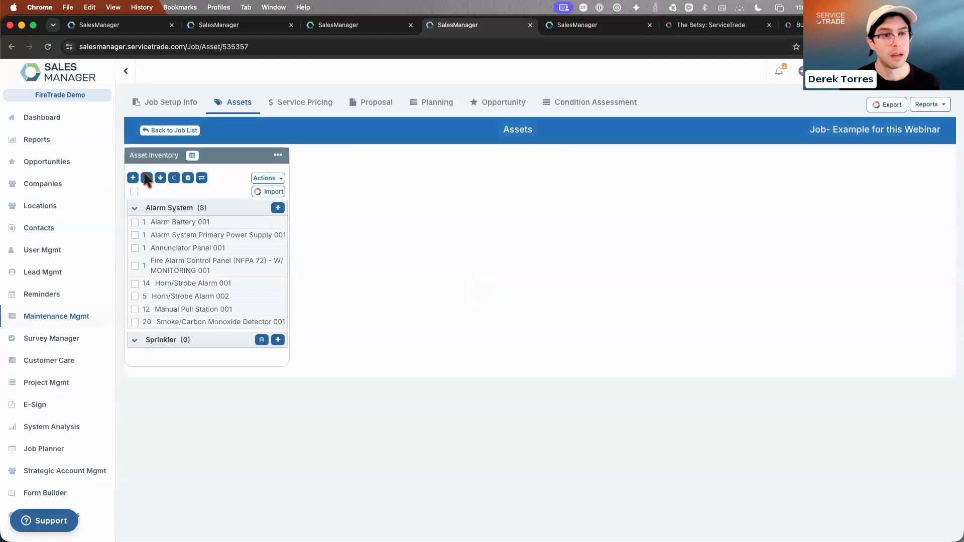
Add an asset group named "Extinguisher" to the asset inventory.
{"action": "left_click", "coordinate": [133, 178]}
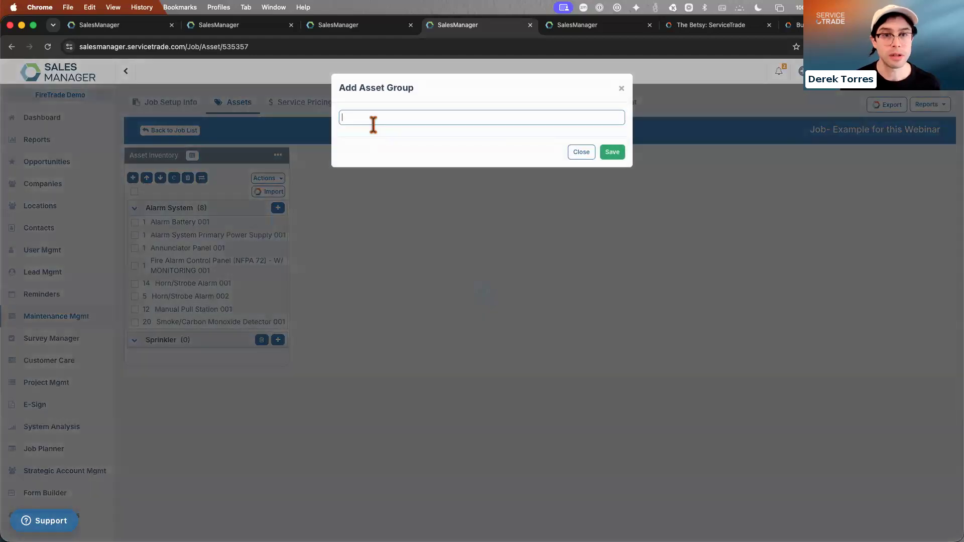
{"action": "left_click", "coordinate": [372, 116]}
{"action": "type", "text": "Extin"}
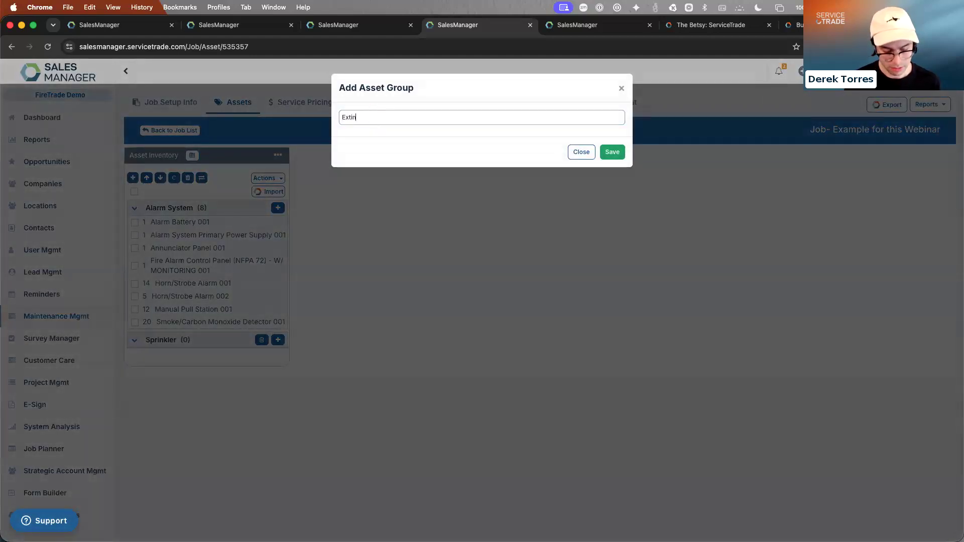
{"action": "type", "text": "guisher"}
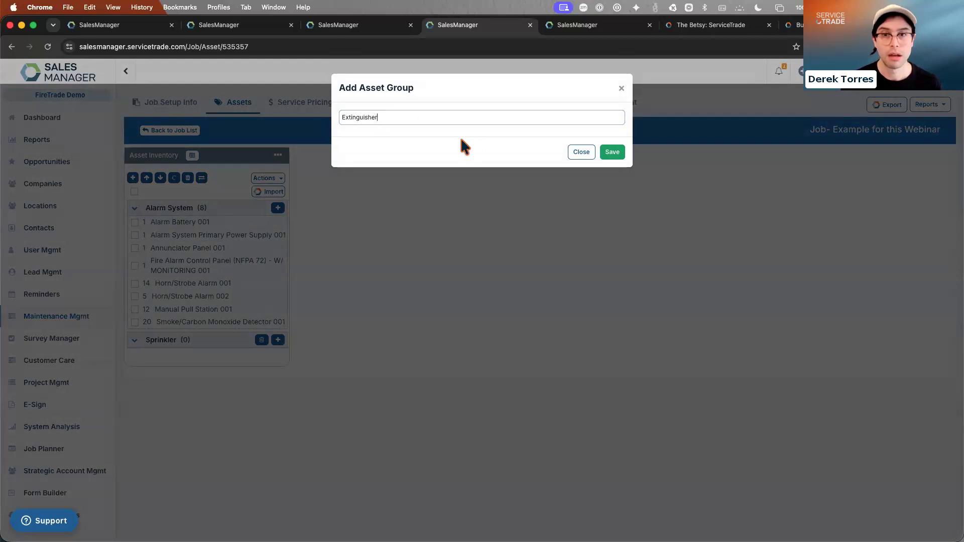
{"action": "left_click", "coordinate": [612, 152]}
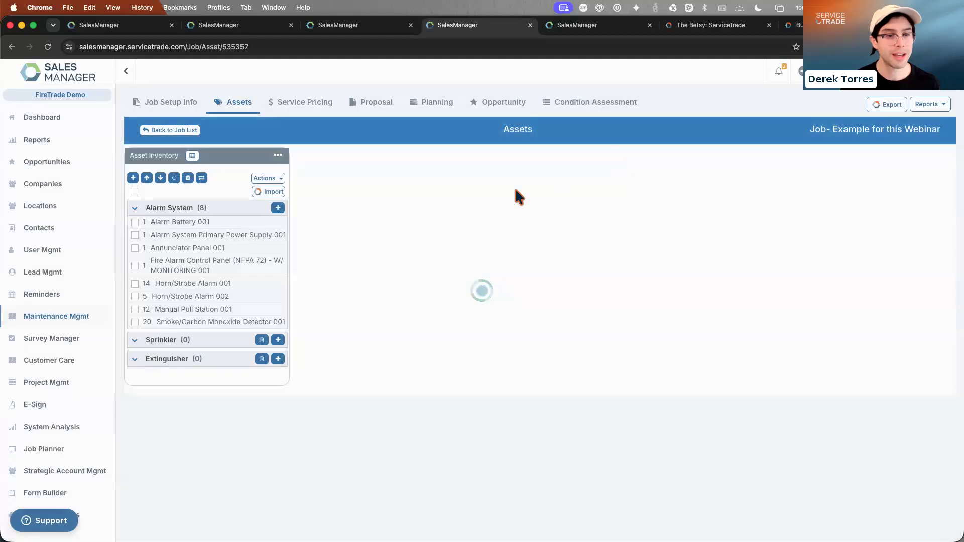
Import the survey "SP - 25 - Mid Size Building" into the job's asset inventory.
{"action": "left_click", "coordinate": [270, 178]}
{"action": "left_click", "coordinate": [280, 209]}
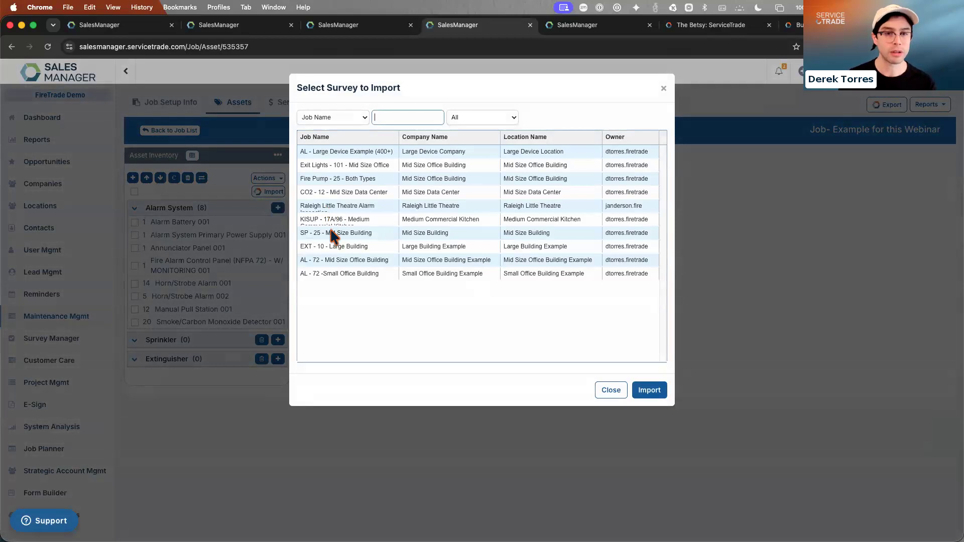
{"action": "left_click", "coordinate": [334, 233]}
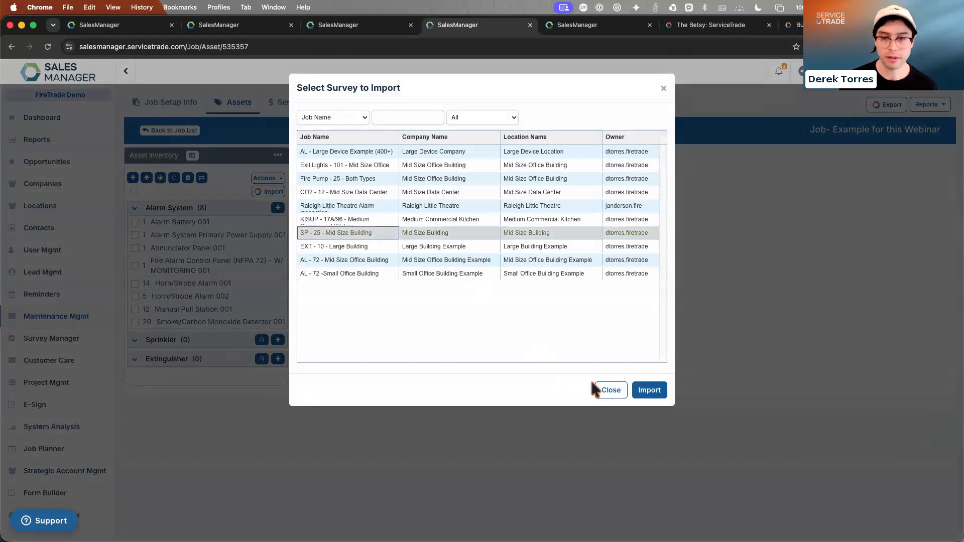
{"action": "left_click", "coordinate": [649, 390]}
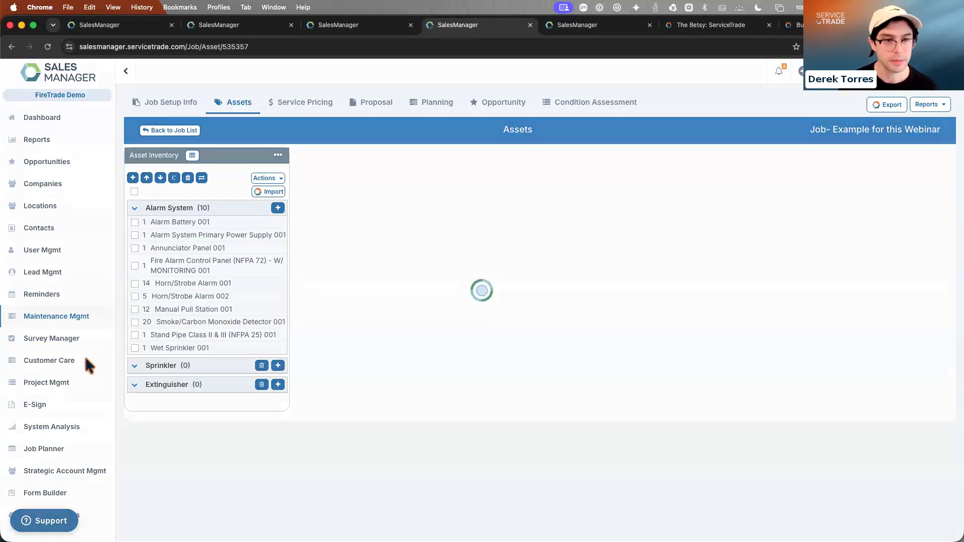
Move the Stand Pipe Class II & III (NFPA 25) 001 and Wet Sprinkler 001 assets into the Sprinkler group.
{"action": "left_click", "coordinate": [135, 335]}
{"action": "left_click", "coordinate": [134, 348]}
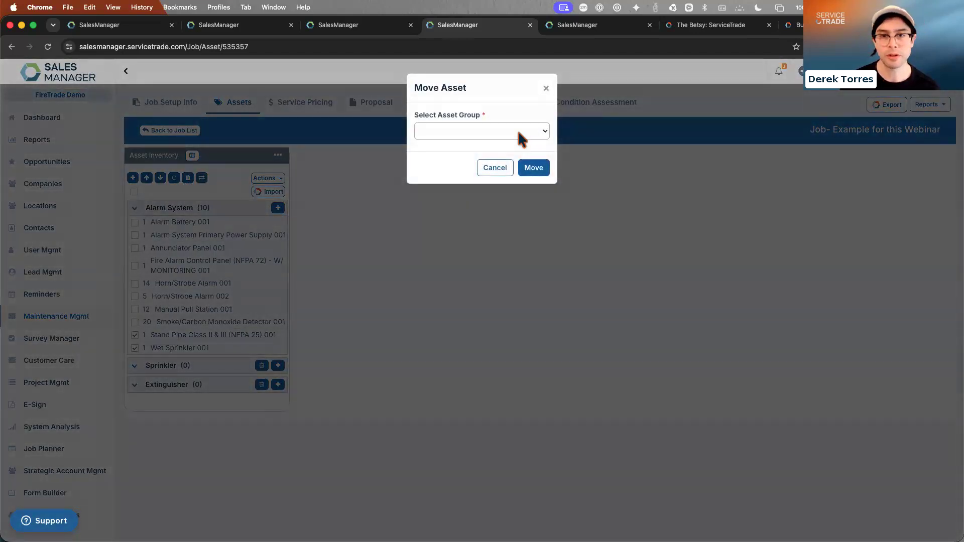
{"action": "left_click", "coordinate": [517, 131]}
{"action": "left_click", "coordinate": [527, 172]}
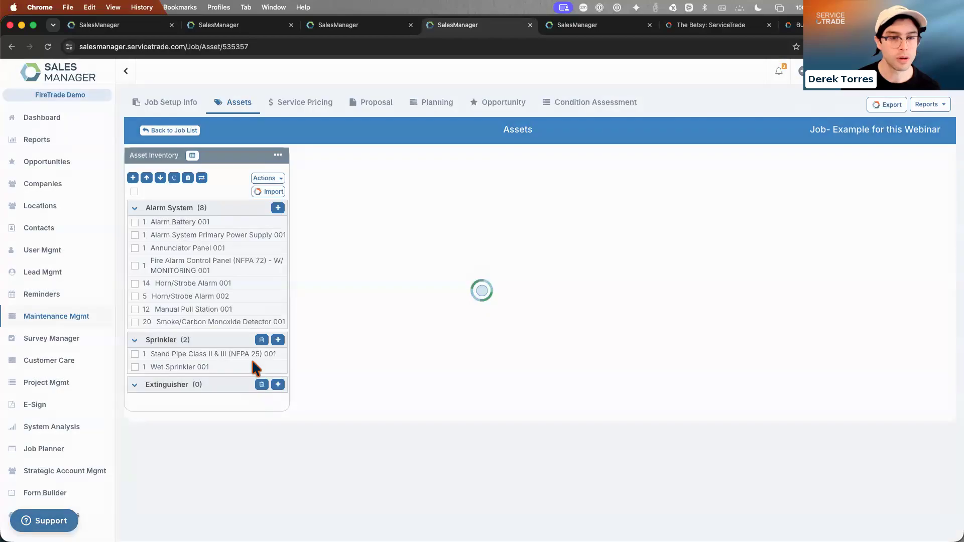
{"action": "left_click", "coordinate": [278, 339]}
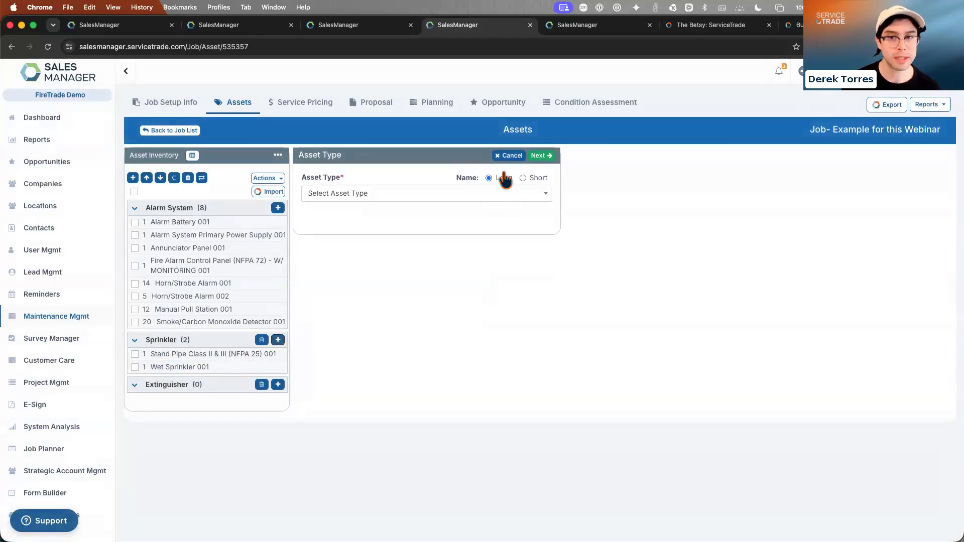
{"action": "left_click", "coordinate": [508, 155]}
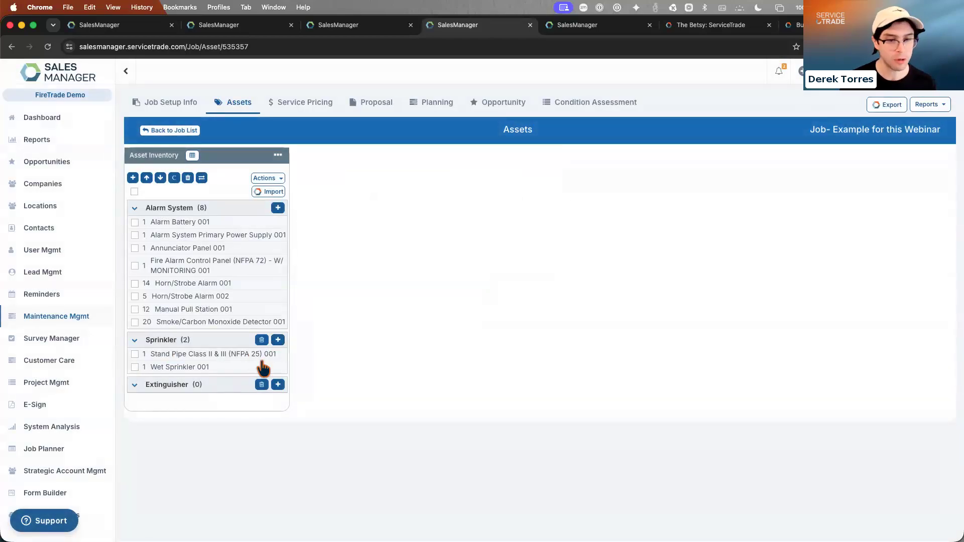
Import the survey "EXT - 10 - Large Building" into the job's asset inventory.
{"action": "left_click", "coordinate": [271, 180]}
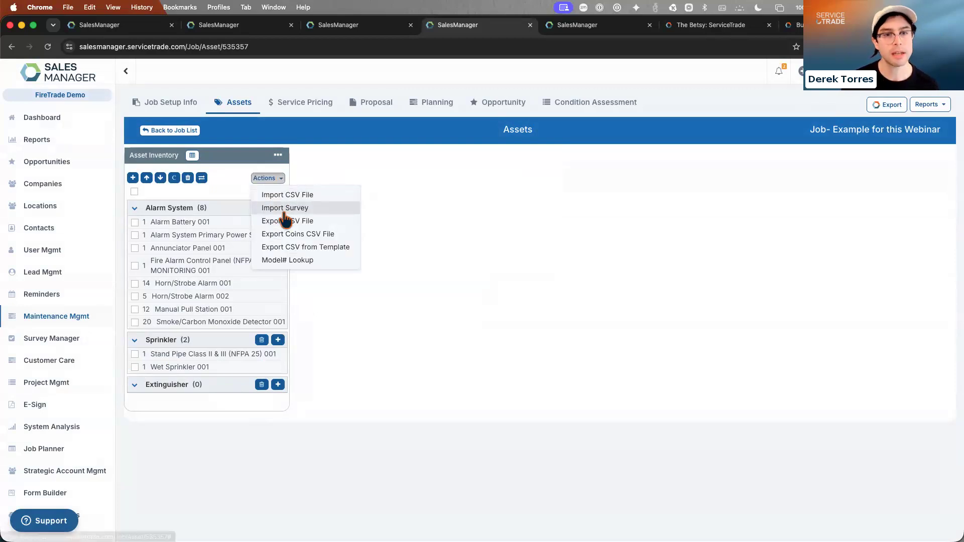
{"action": "left_click", "coordinate": [283, 207]}
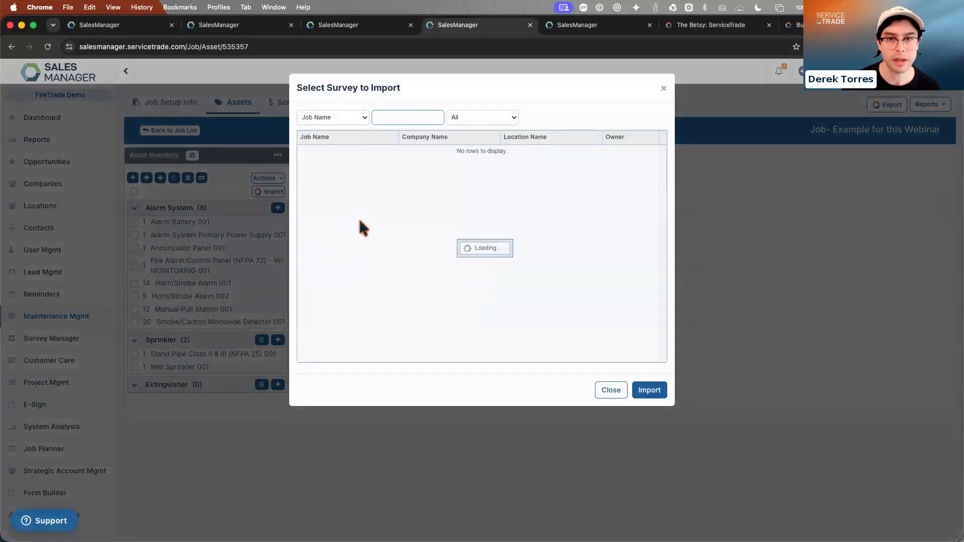
{"action": "left_click", "coordinate": [350, 247]}
{"action": "left_click", "coordinate": [648, 390]}
Move the Extinguisher 001 asset from the Alarm System group into the Extinguisher group.
{"action": "left_click", "coordinate": [134, 260]}
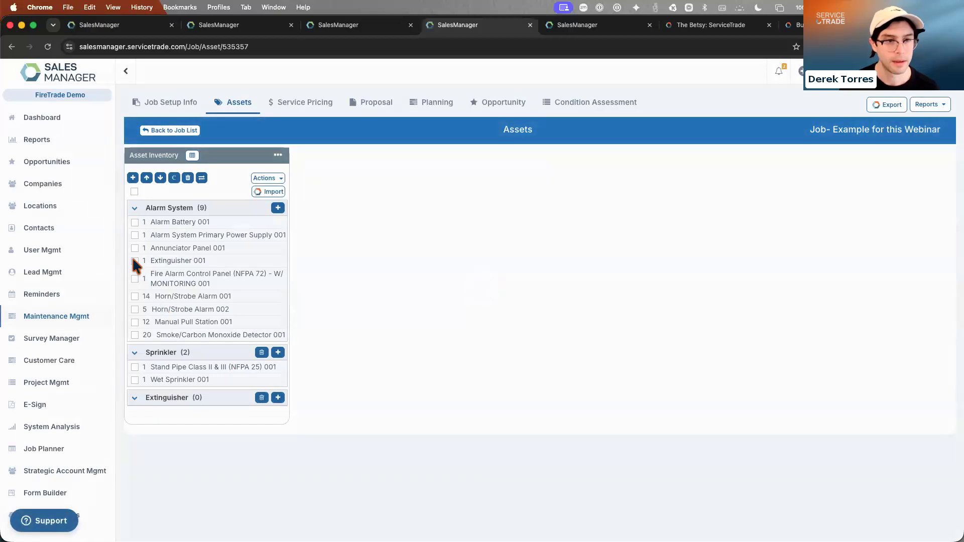
{"action": "left_click", "coordinate": [201, 179]}
{"action": "left_click", "coordinate": [464, 130]}
{"action": "left_click", "coordinate": [488, 164]}
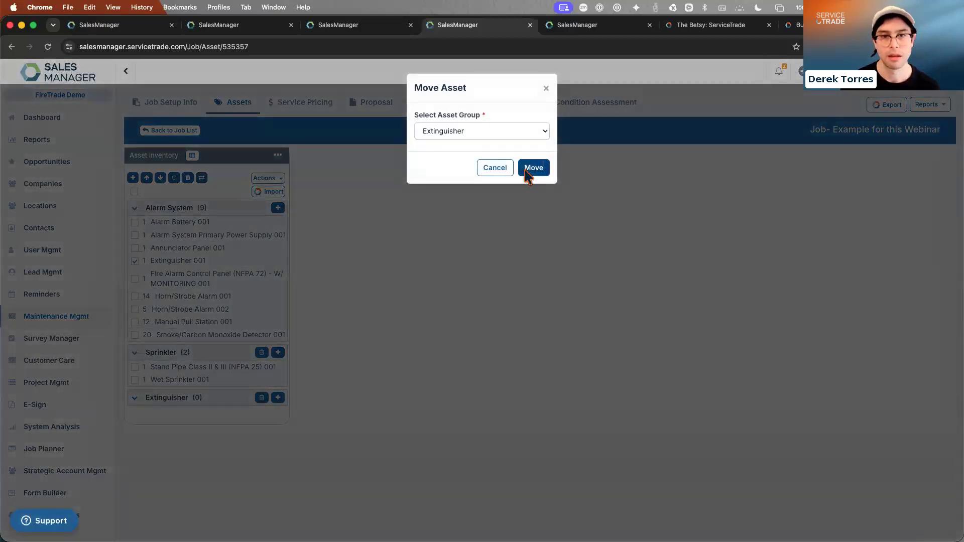
{"action": "left_click", "coordinate": [527, 170]}
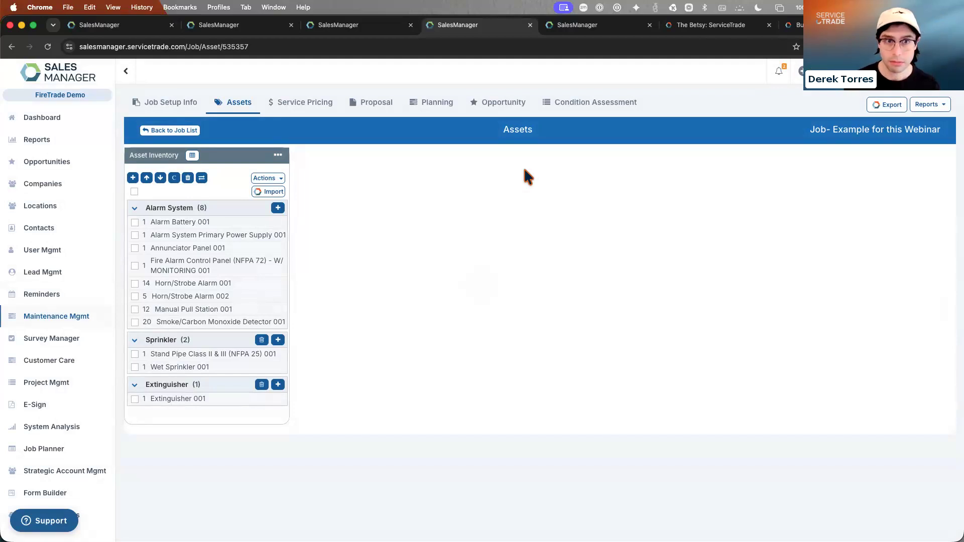
Review the job's service pricing with the asset groups collapsed, checking planned labor as totals and by labor class.
{"action": "left_click", "coordinate": [317, 108]}
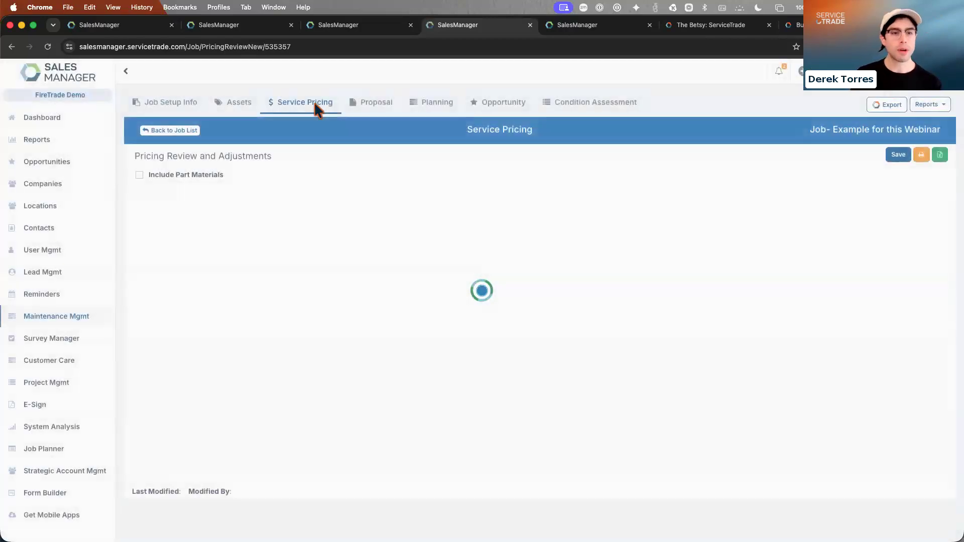
{"action": "left_click", "coordinate": [138, 232]}
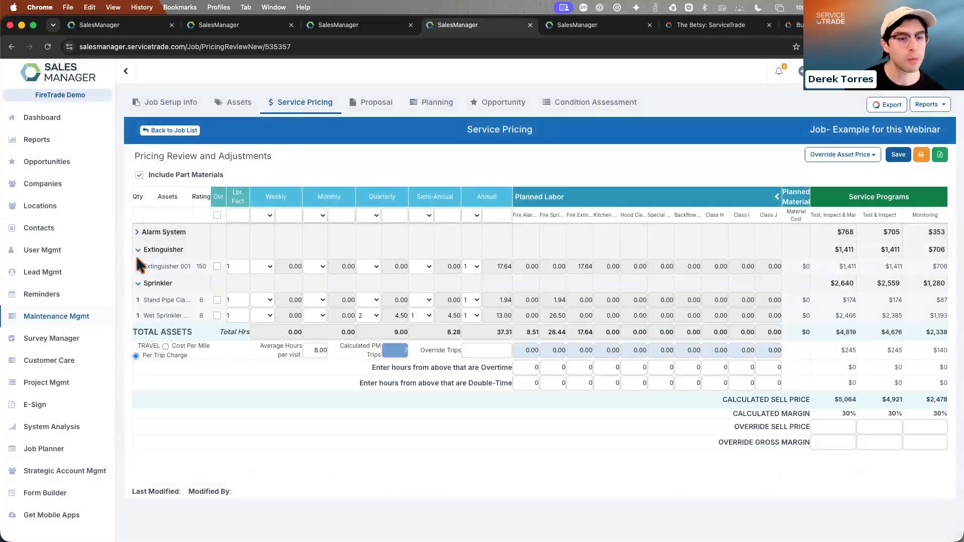
{"action": "left_click", "coordinate": [139, 267]}
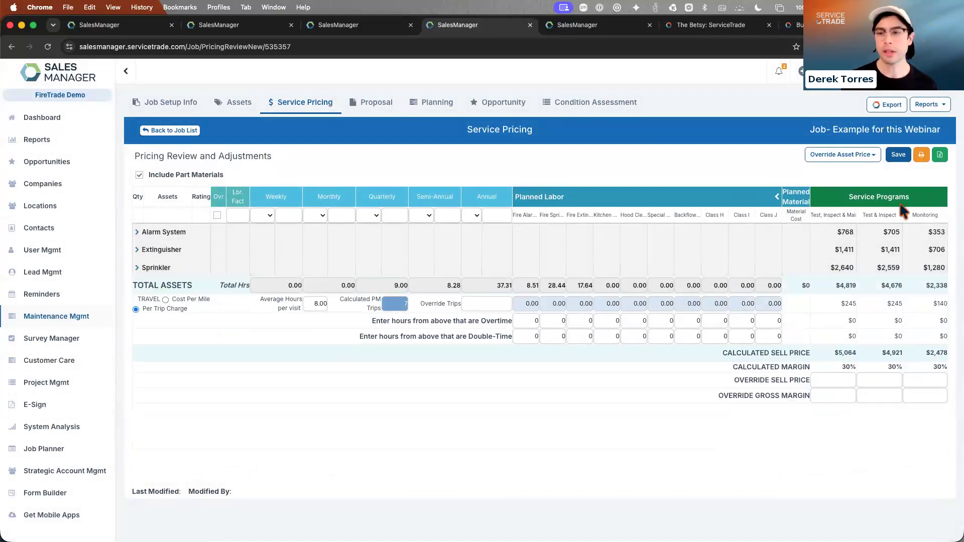
{"action": "left_click", "coordinate": [779, 198]}
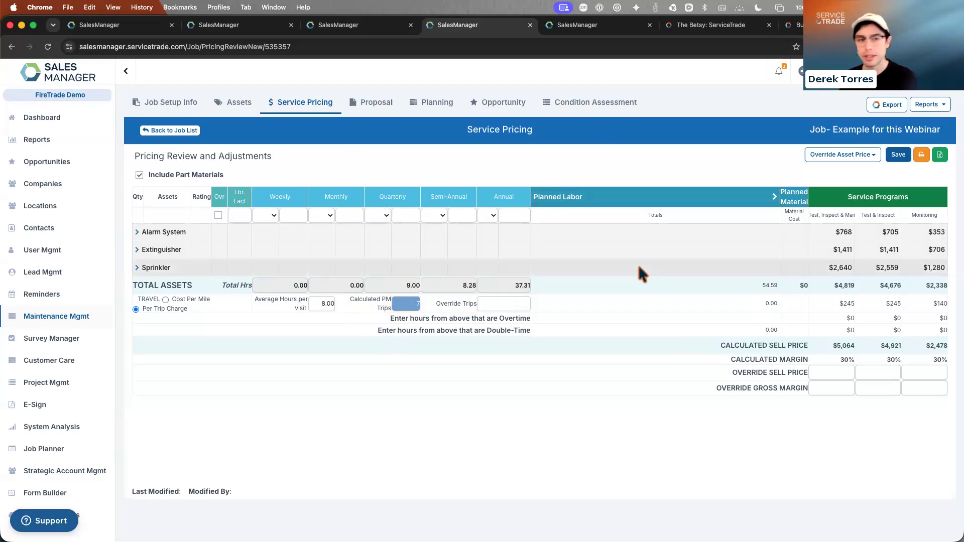
{"action": "left_click", "coordinate": [772, 200]}
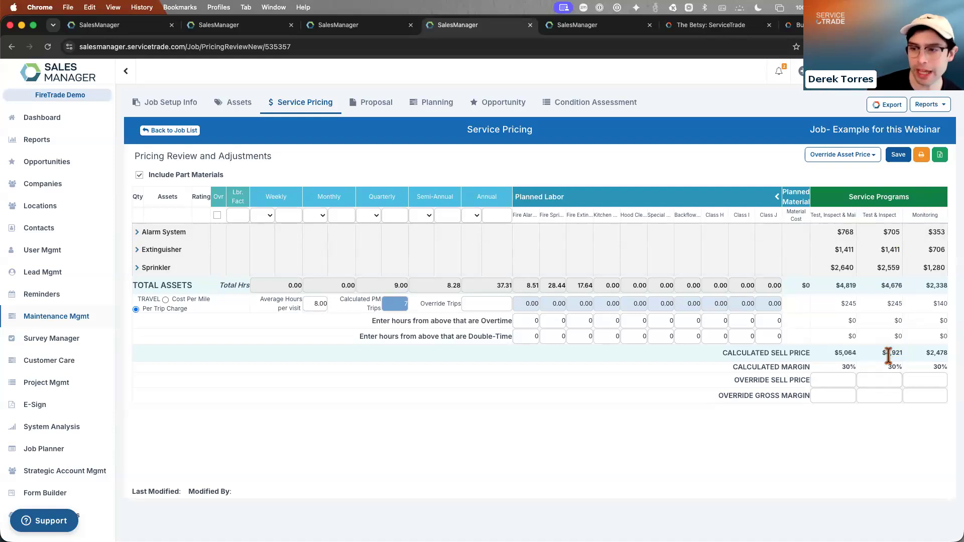
Override the sell price of the Test & Inspect program with $4,700.
{"action": "left_click", "coordinate": [888, 384]}
{"action": "type", "text": "4700"}
{"action": "left_click", "coordinate": [863, 435]}
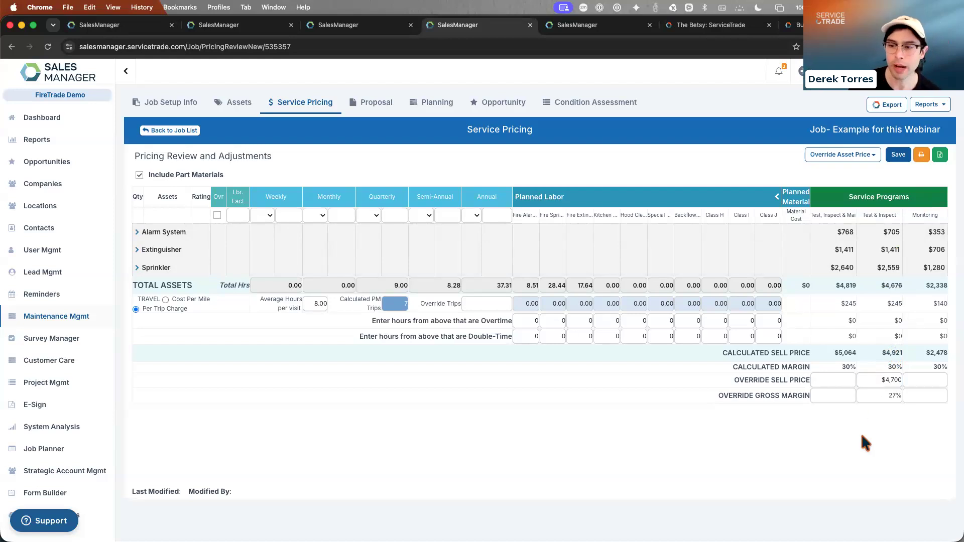
Override the gross margin of the Test & Inspect program with 25% and save the service pricing.
{"action": "left_click", "coordinate": [882, 398]}
{"action": "key", "text": "BackSpace"}
{"action": "type", "text": "5"}
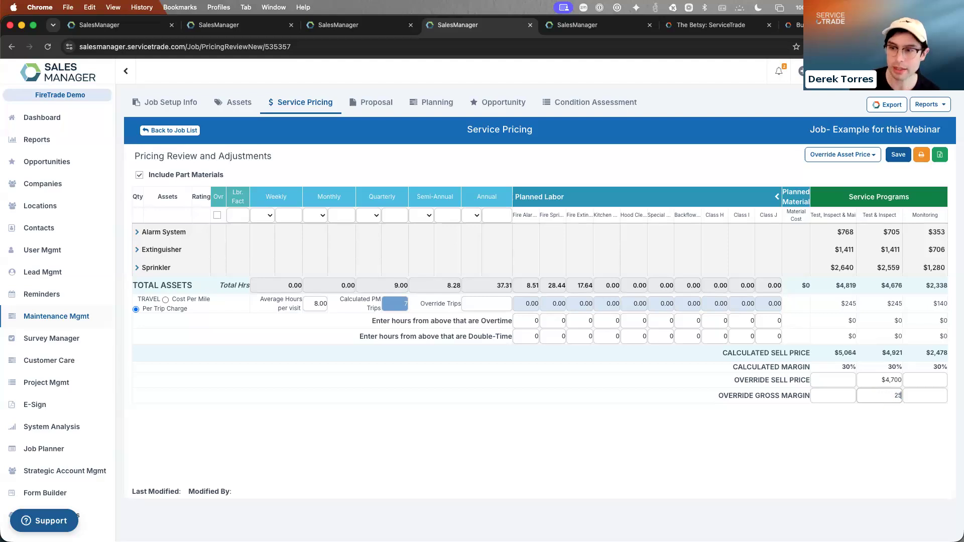
{"action": "left_click", "coordinate": [882, 446]}
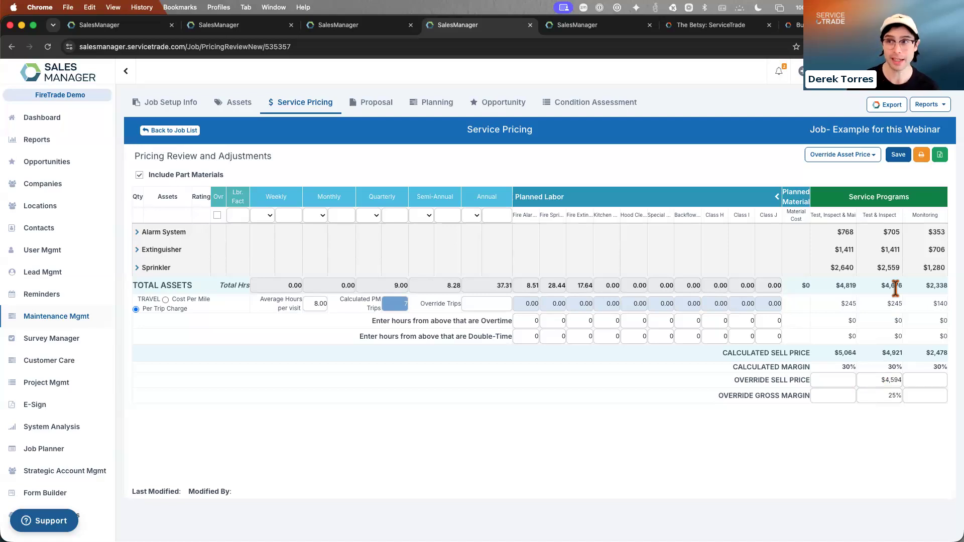
{"action": "left_click", "coordinate": [898, 155]}
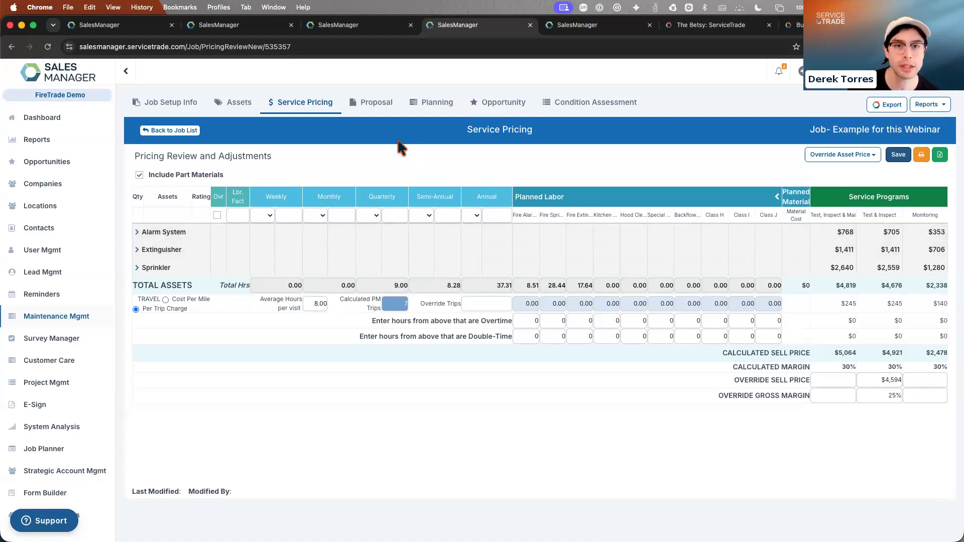
Set "Screenshot 2026-06-24 at 1.00.20 PM.png" from the Desktop as the proposal's cover picture and open the Scope of Work section.
{"action": "left_click", "coordinate": [358, 104]}
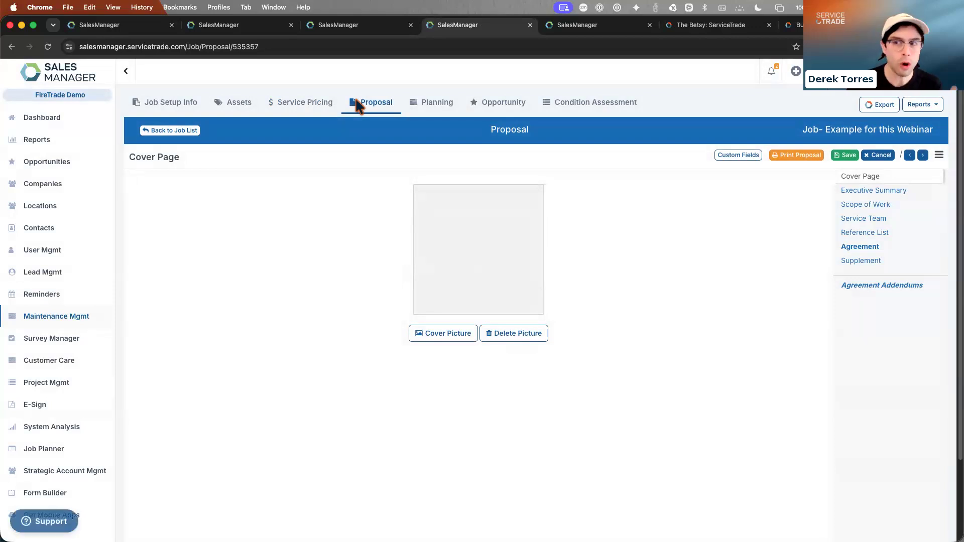
{"action": "left_click", "coordinate": [450, 336]}
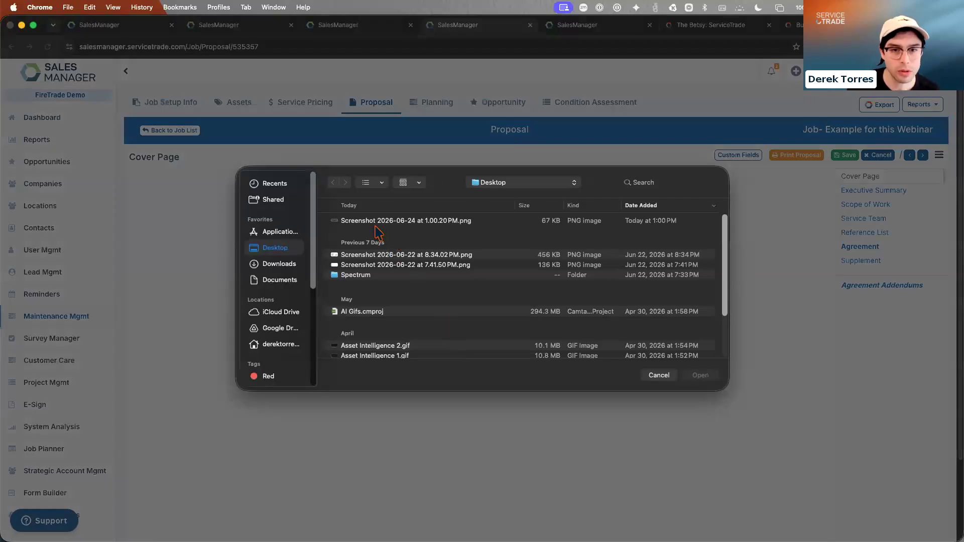
{"action": "left_click", "coordinate": [370, 255]}
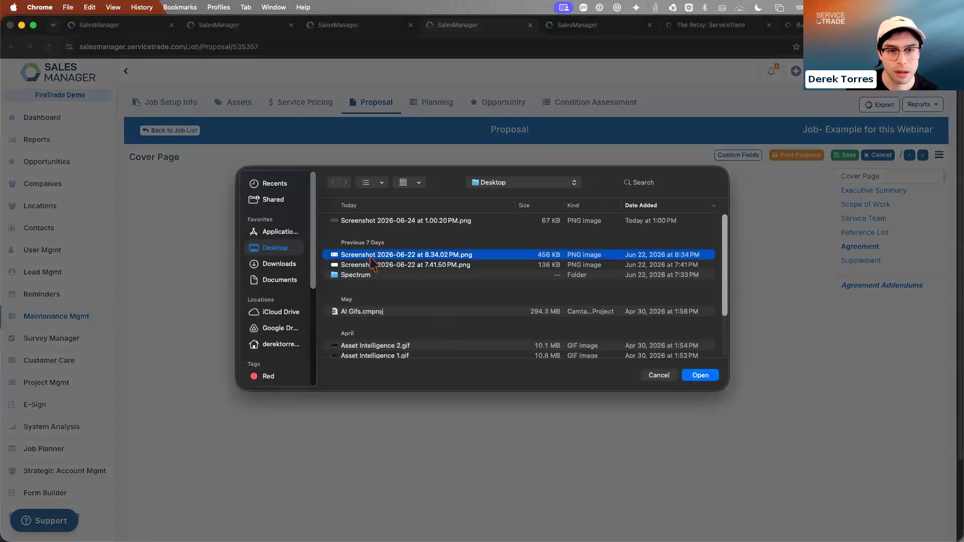
{"action": "left_click", "coordinate": [381, 221]}
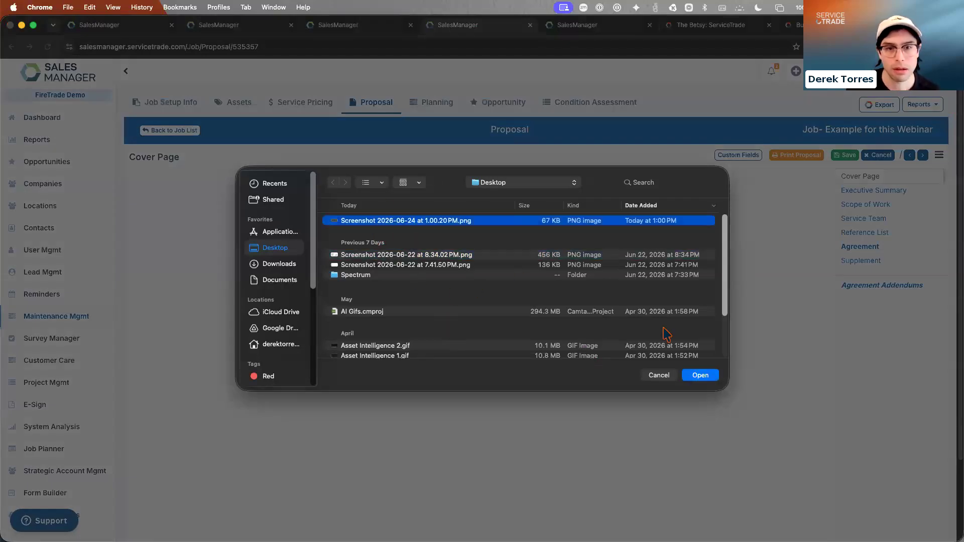
{"action": "left_click", "coordinate": [700, 376]}
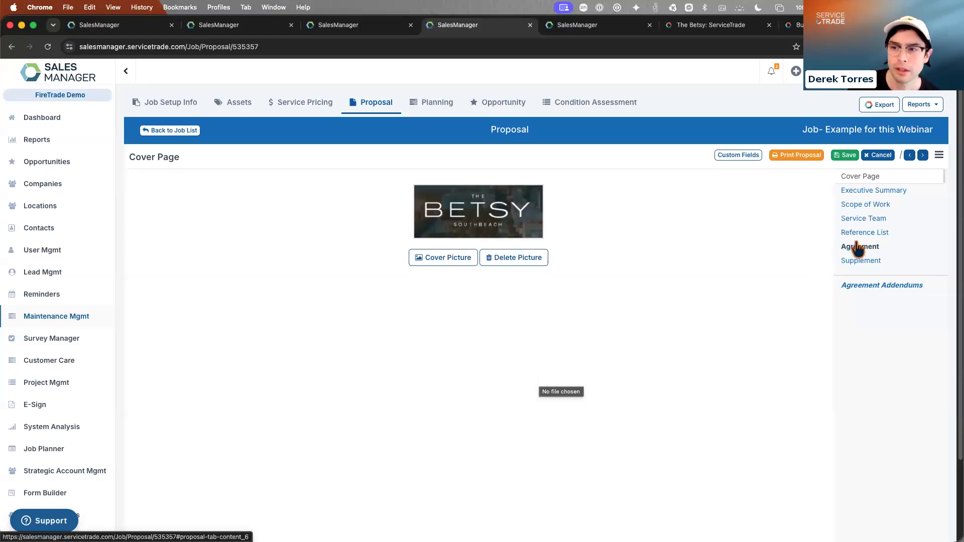
{"action": "left_click", "coordinate": [858, 206]}
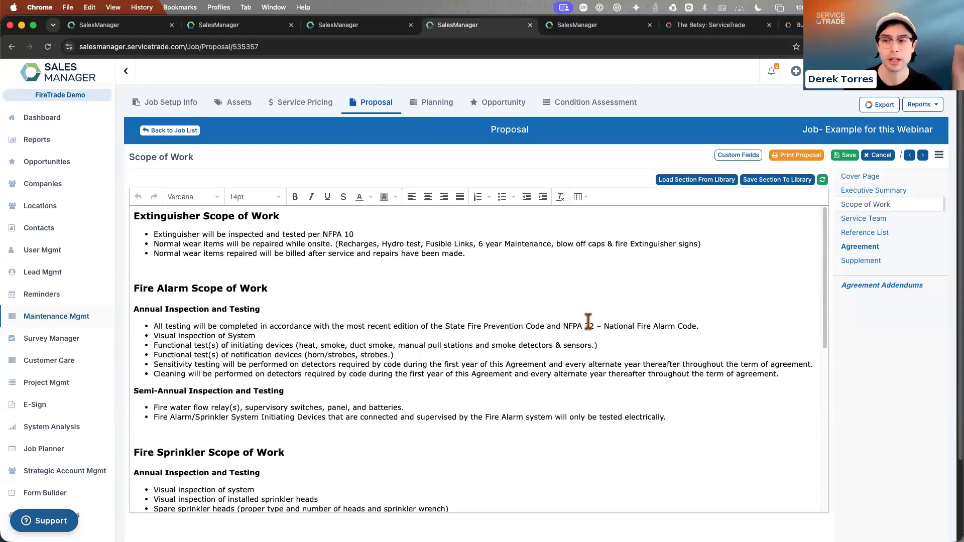
In the proposal's agreement, set the service provider to Ocala, FL - Branch and the inspection program to Test & Inspect.
{"action": "left_click", "coordinate": [873, 247]}
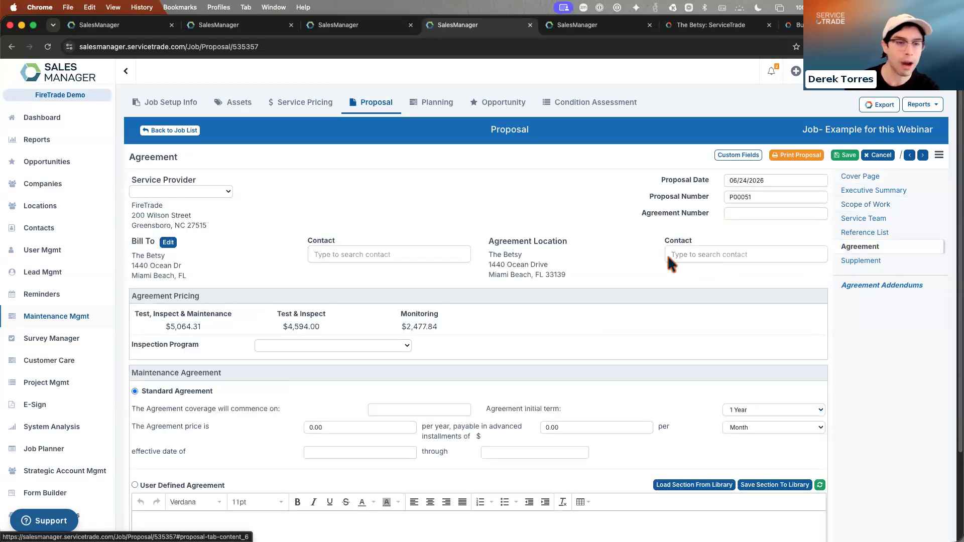
{"action": "left_click", "coordinate": [173, 190]}
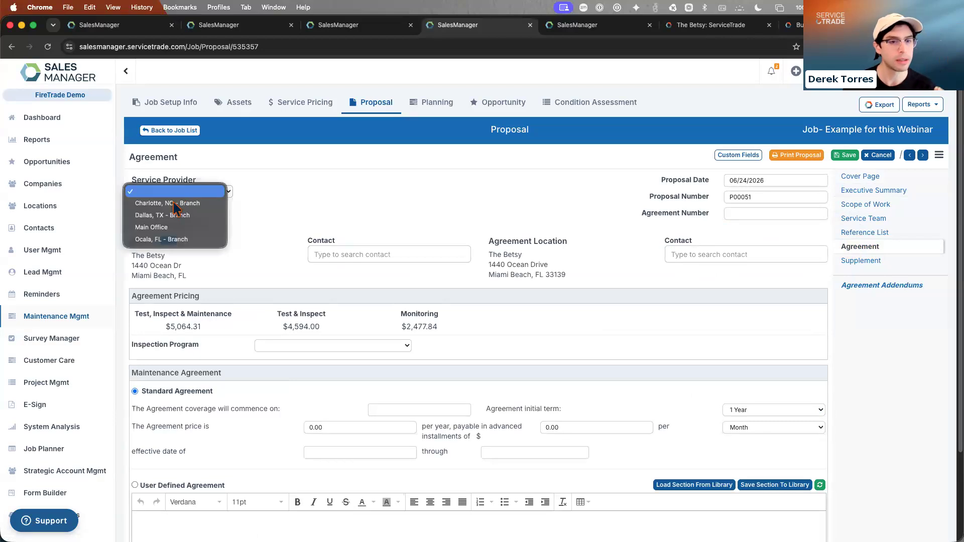
{"action": "left_click", "coordinate": [171, 240]}
{"action": "left_click", "coordinate": [310, 345]}
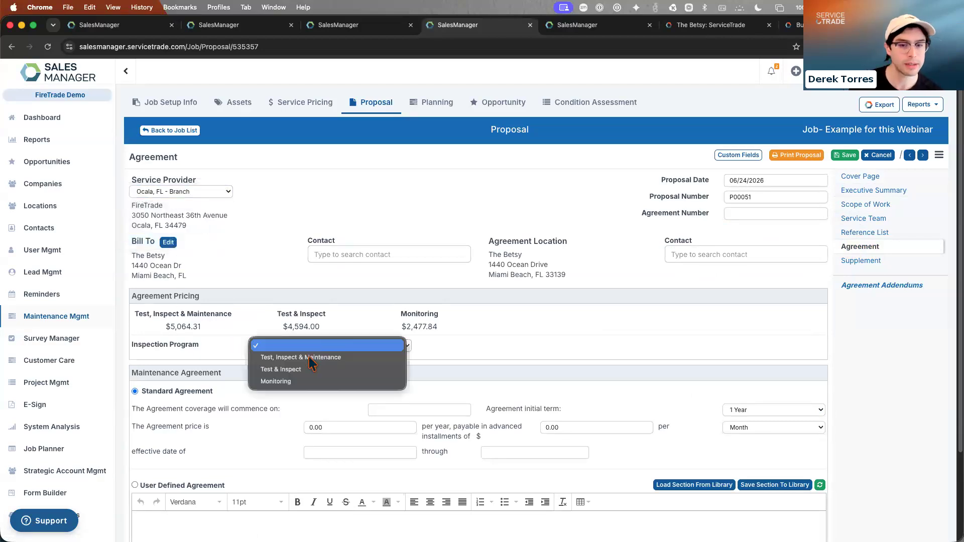
{"action": "left_click", "coordinate": [307, 373]}
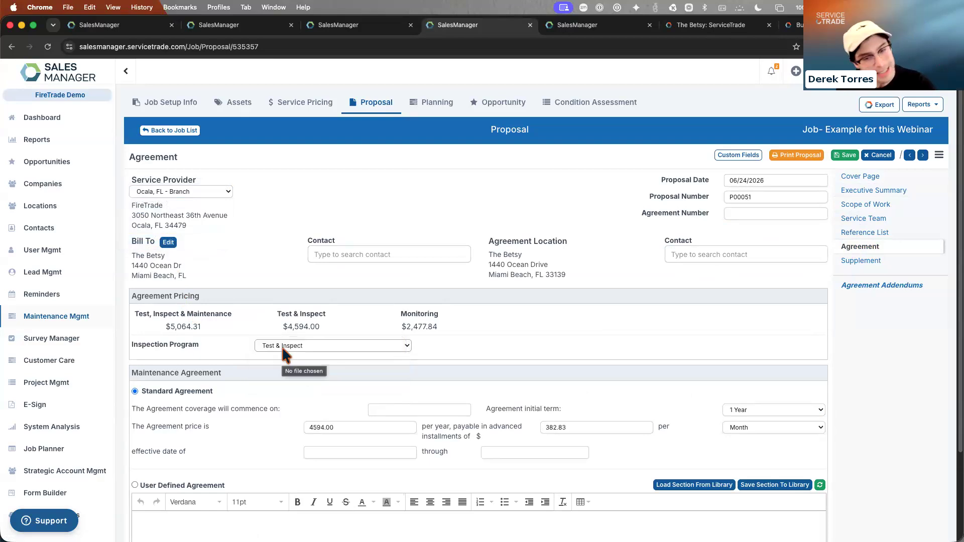
Set the agreement coverage to commence on 07/01/2026 with an initial term of 3 Years.
{"action": "scroll", "coordinate": [347, 422], "scroll_direction": "down", "scroll_amount": 3}
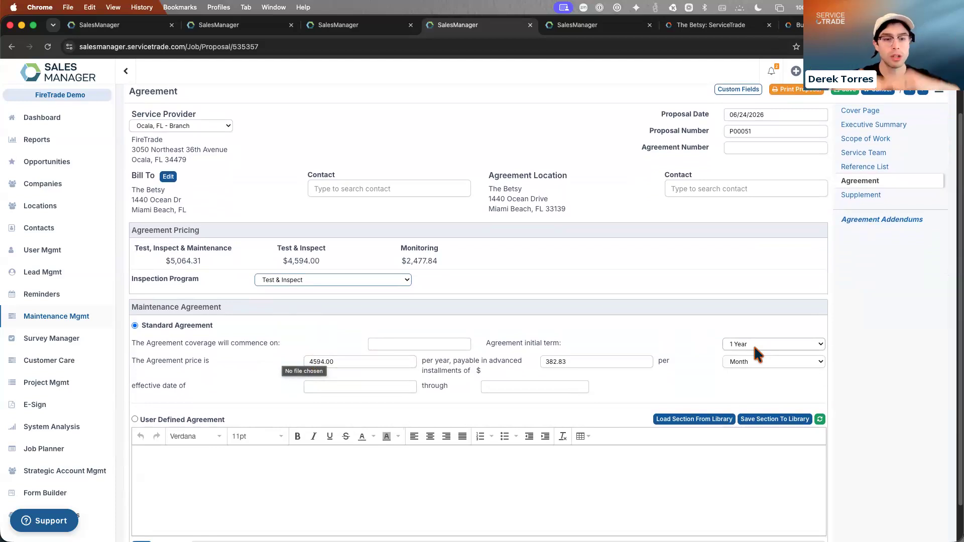
{"action": "left_click", "coordinate": [428, 344]}
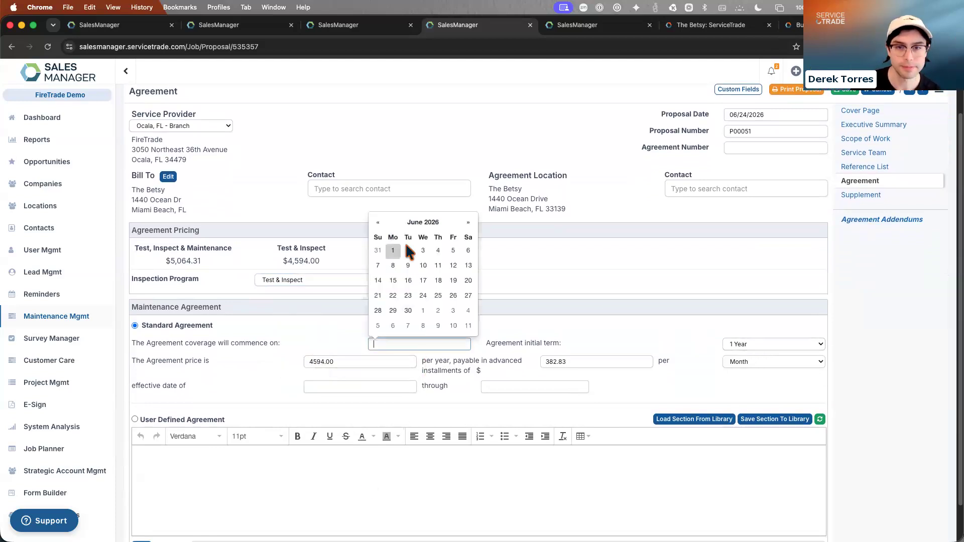
{"action": "left_click", "coordinate": [423, 311]}
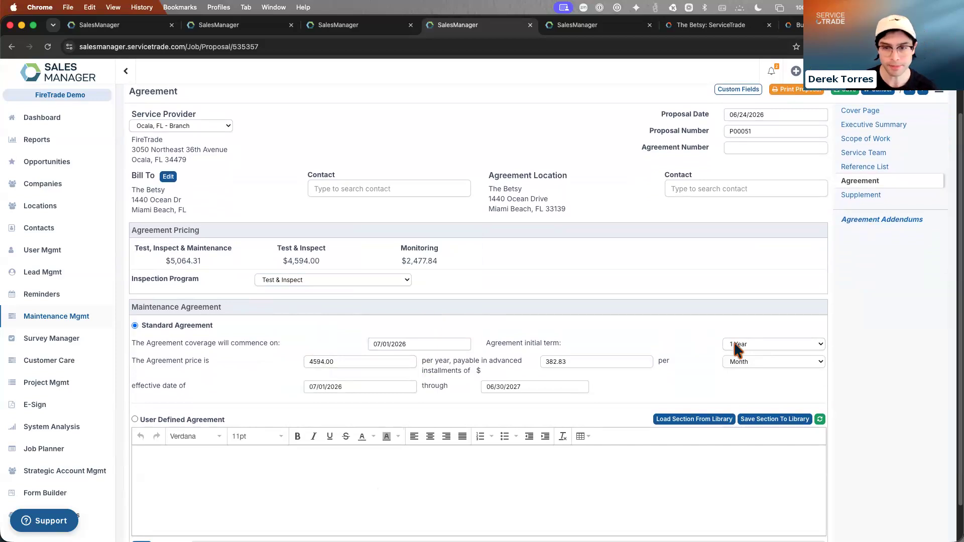
{"action": "left_click", "coordinate": [761, 344]}
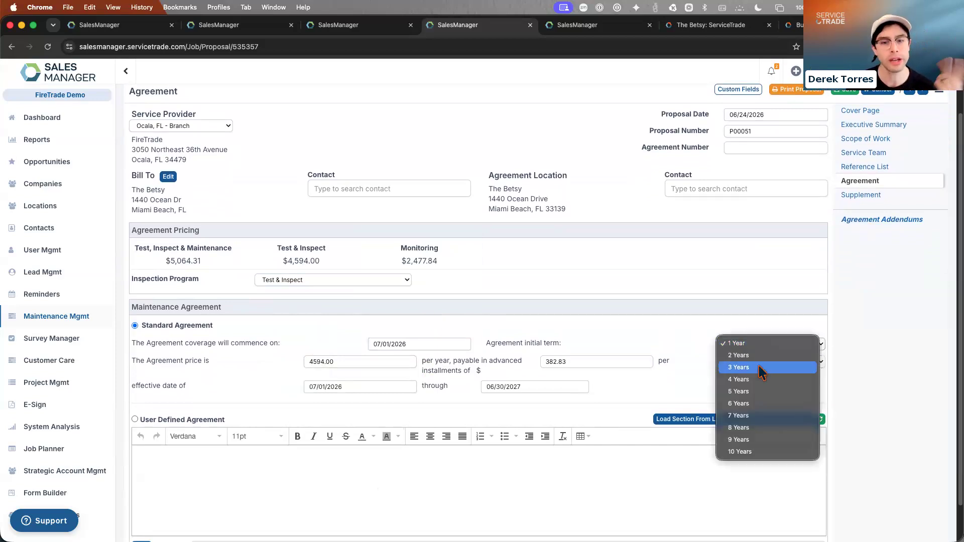
{"action": "left_click", "coordinate": [757, 367]}
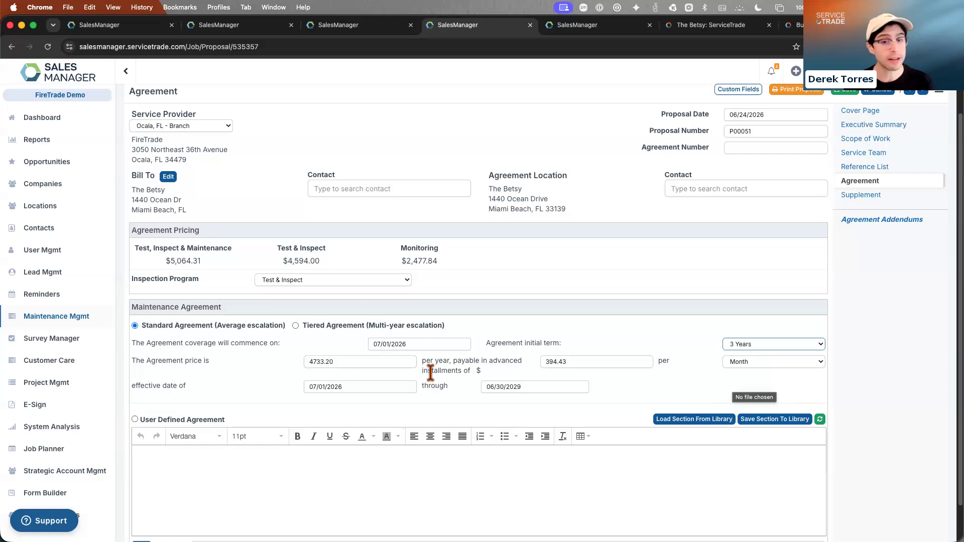
Switch the maintenance agreement to Tiered Agreement (Multi-year escalation) with installments billed per Quarter, and save the proposal.
{"action": "left_click", "coordinate": [295, 325]}
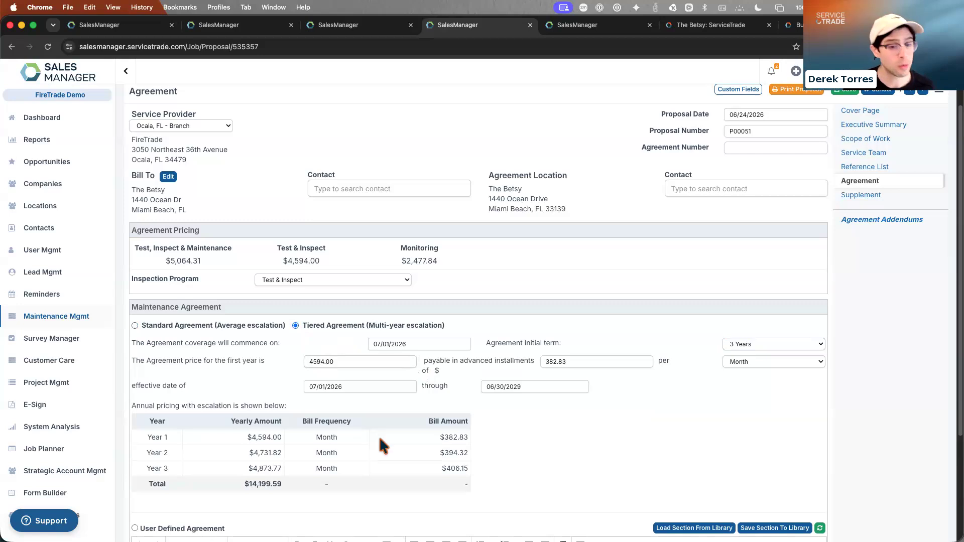
{"action": "scroll", "coordinate": [378, 442], "scroll_direction": "down", "scroll_amount": 2}
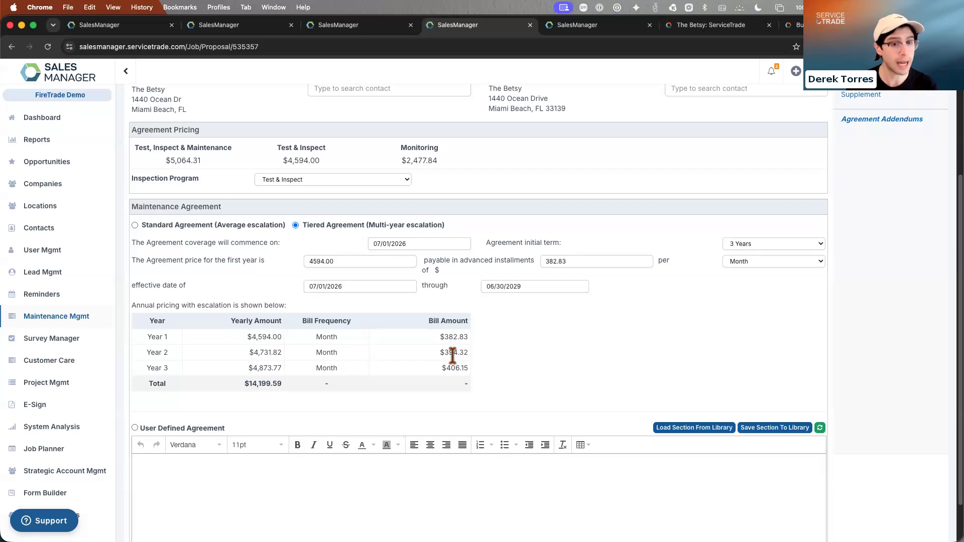
{"action": "left_click", "coordinate": [767, 261]}
{"action": "left_click", "coordinate": [770, 272]}
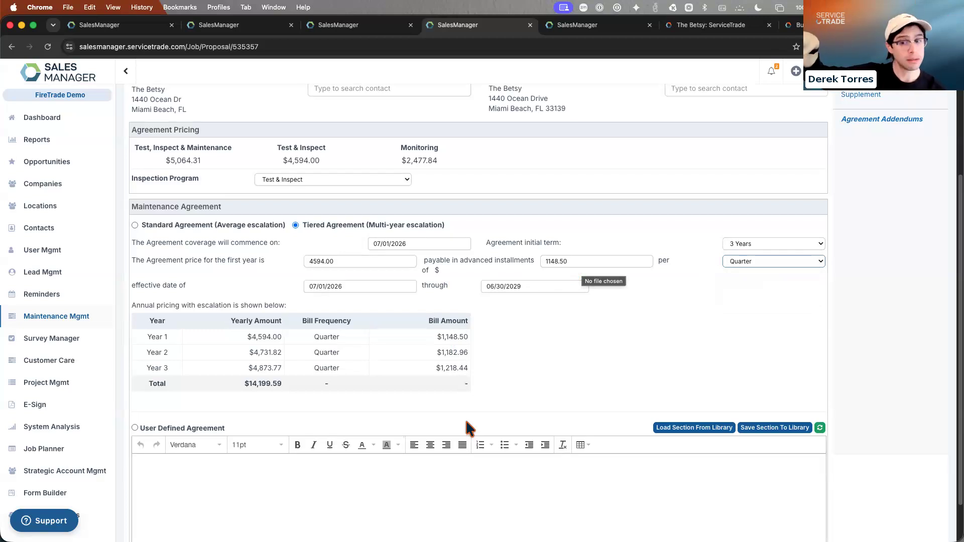
{"action": "scroll", "coordinate": [685, 361], "scroll_direction": "up", "scroll_amount": 5}
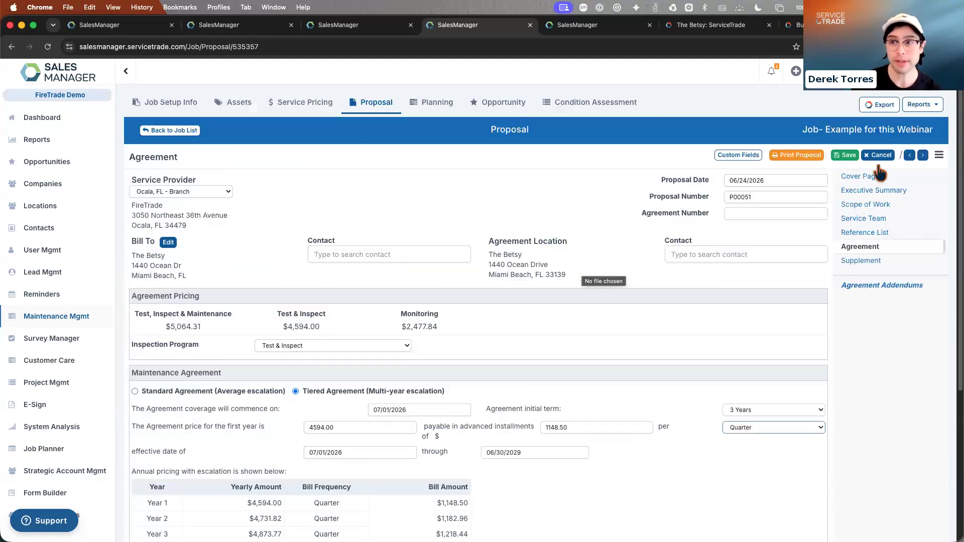
{"action": "left_click", "coordinate": [847, 155]}
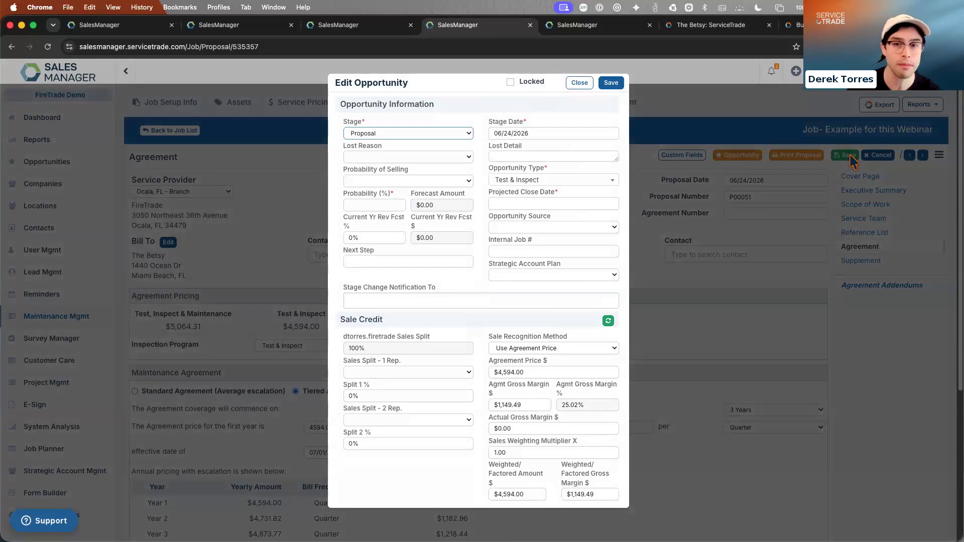
Set the opportunity's probability of selling to Proposed, Strong Commitment and its projected close date to 07/01/2026, and save it.
{"action": "left_click", "coordinate": [369, 206]}
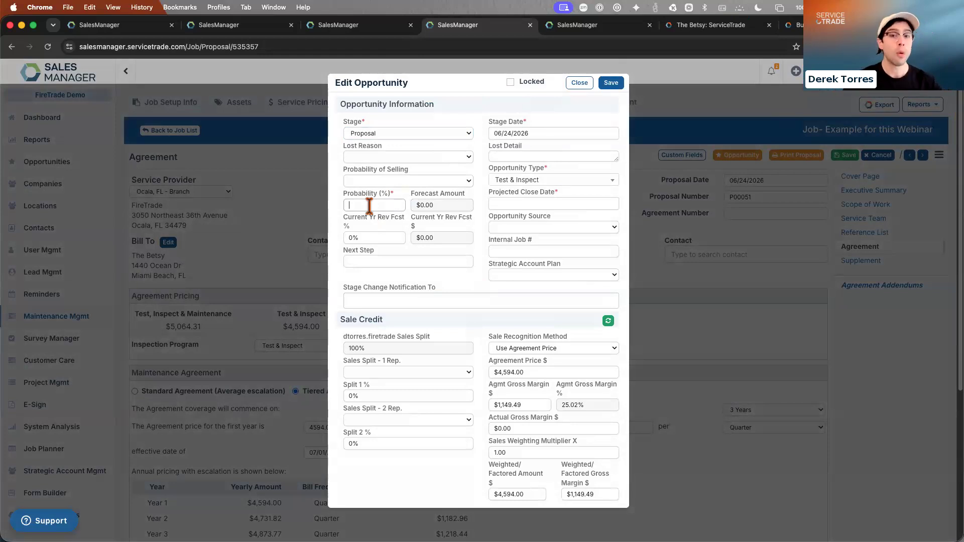
{"action": "left_click", "coordinate": [378, 181]}
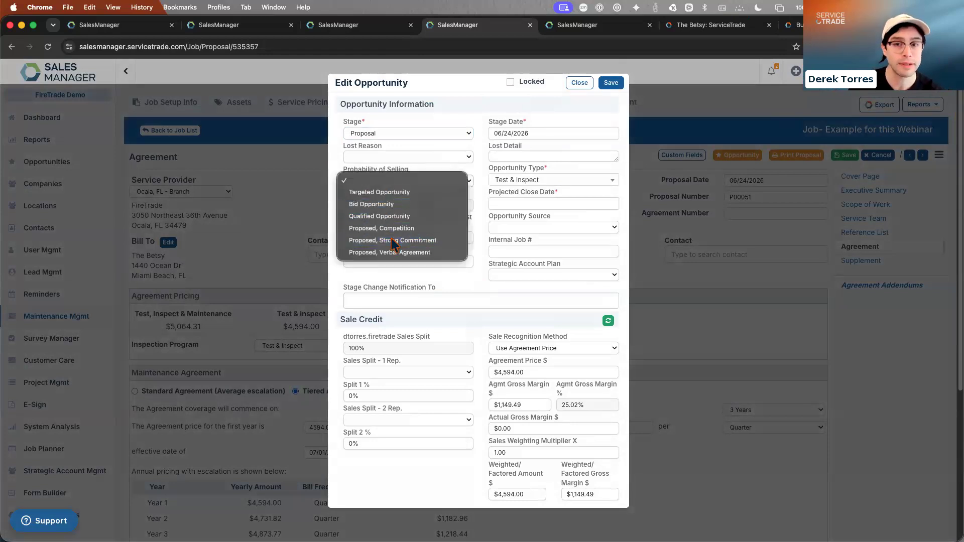
{"action": "left_click", "coordinate": [397, 239]}
{"action": "left_click", "coordinate": [578, 199]}
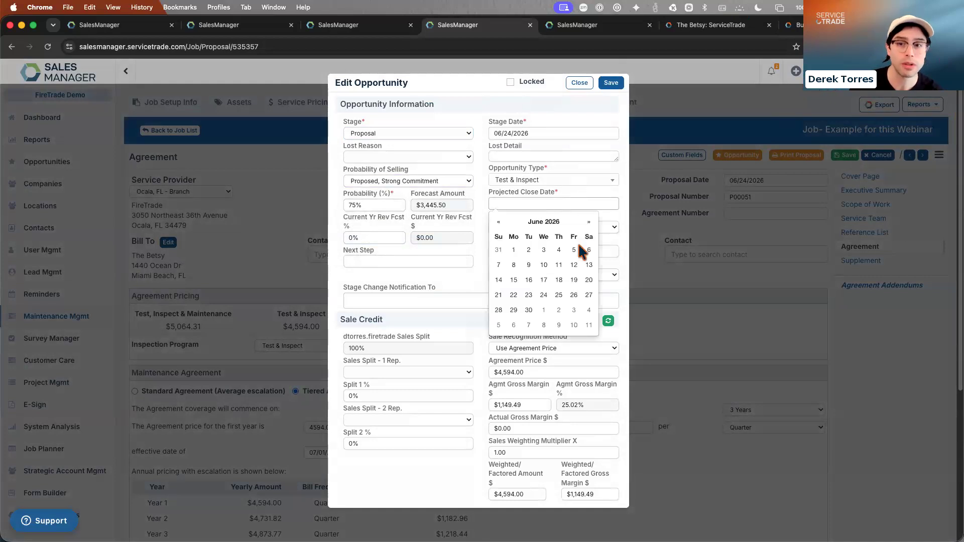
{"action": "left_click", "coordinate": [544, 310]}
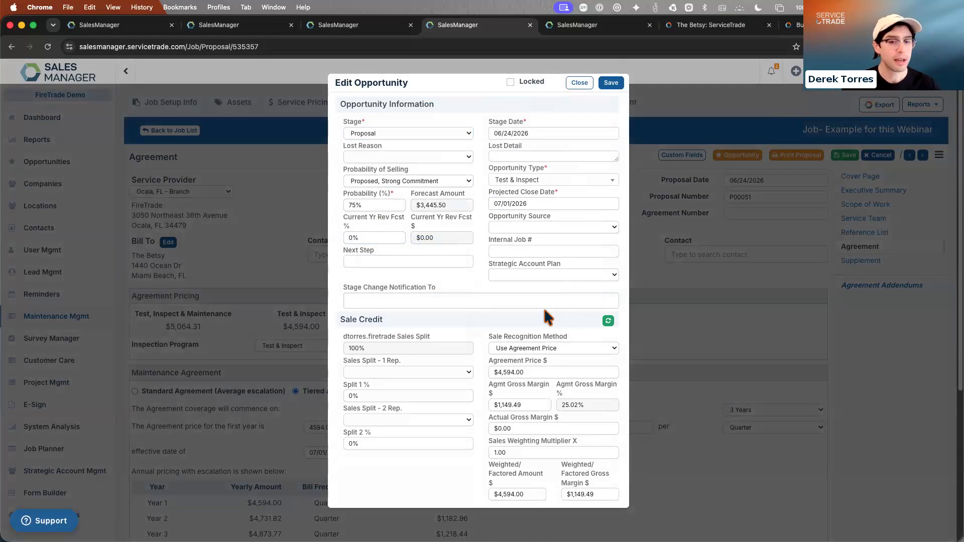
{"action": "left_click", "coordinate": [610, 83]}
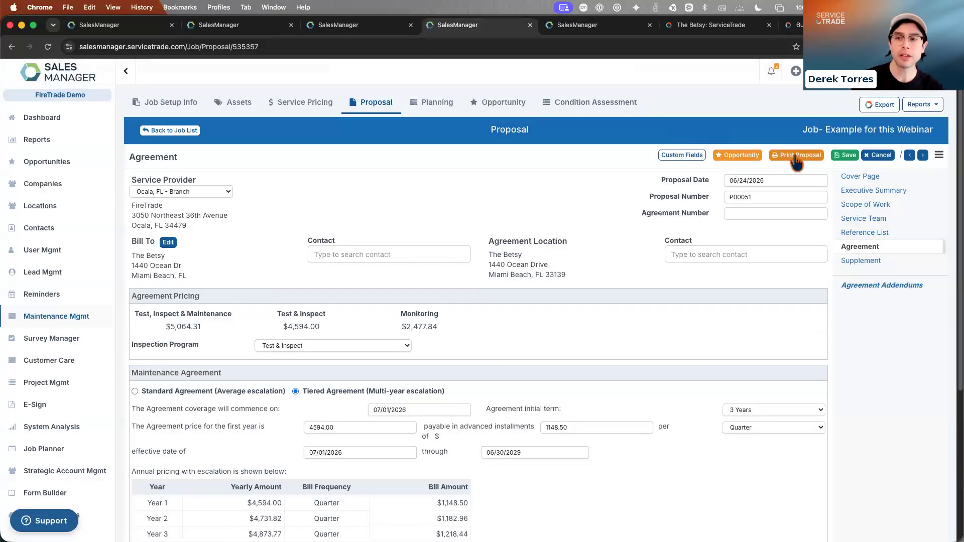
Generate the Test & Inspect proposal's print preview and review its pages from the cover page through the Service Team.
{"action": "left_click", "coordinate": [796, 157]}
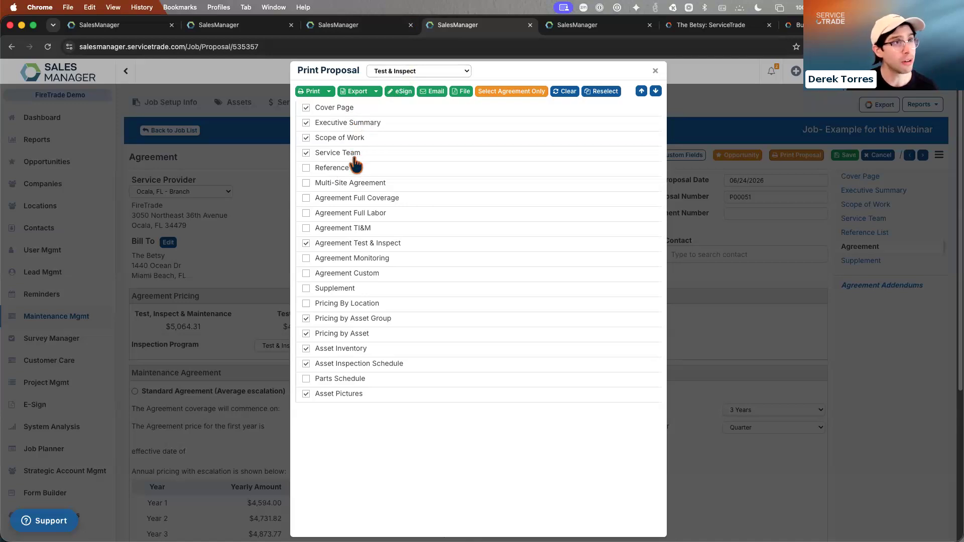
{"action": "left_click", "coordinate": [312, 93]}
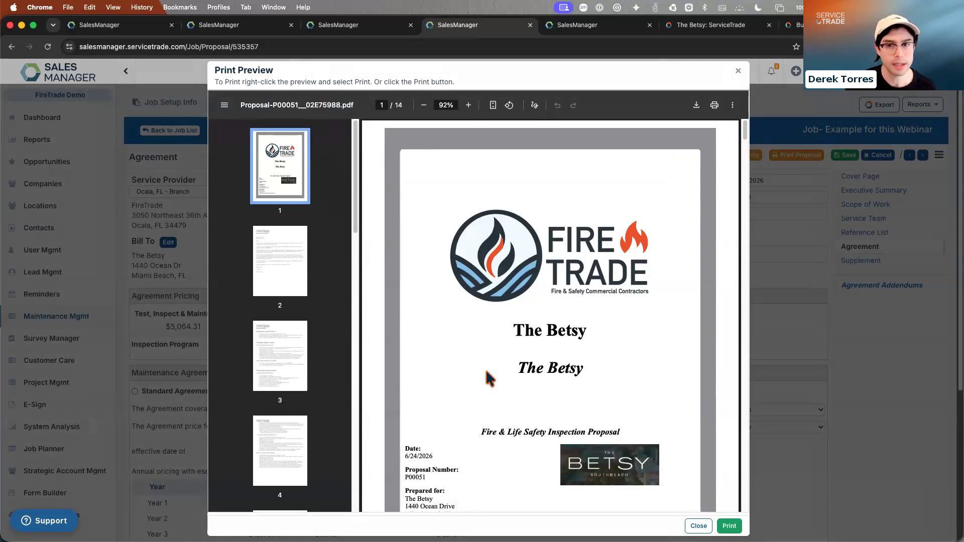
{"action": "scroll", "coordinate": [492, 381], "scroll_direction": "down", "scroll_amount": 2}
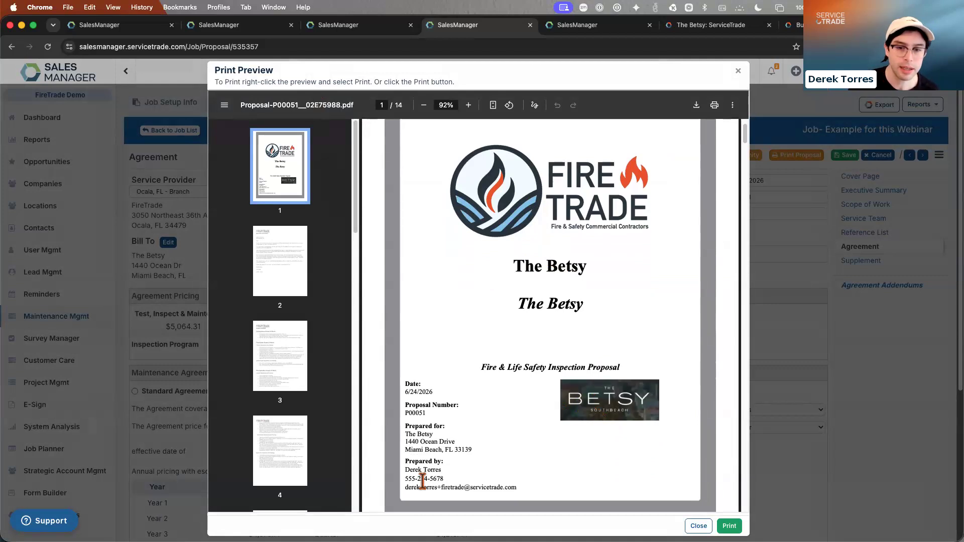
{"action": "scroll", "coordinate": [422, 477], "scroll_direction": "down", "scroll_amount": 1}
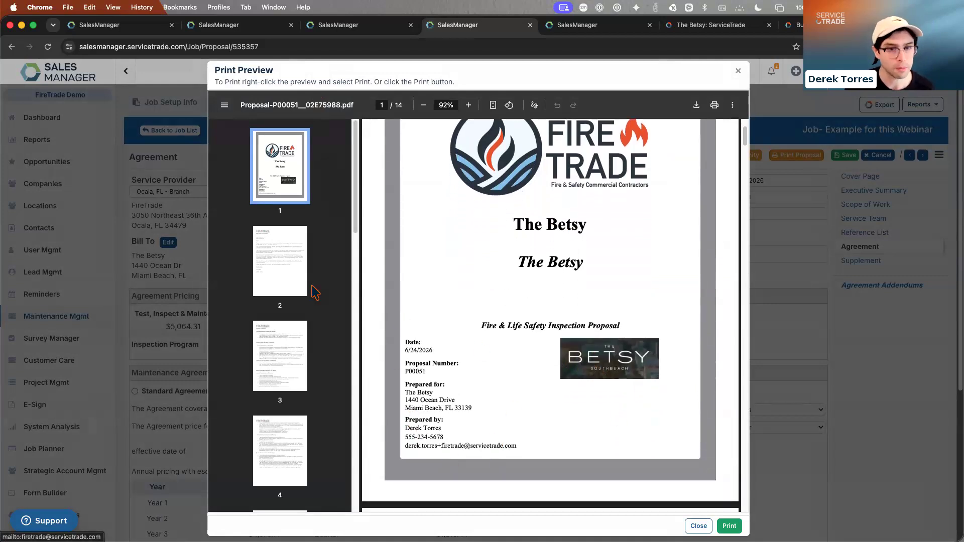
{"action": "left_click", "coordinate": [279, 284]}
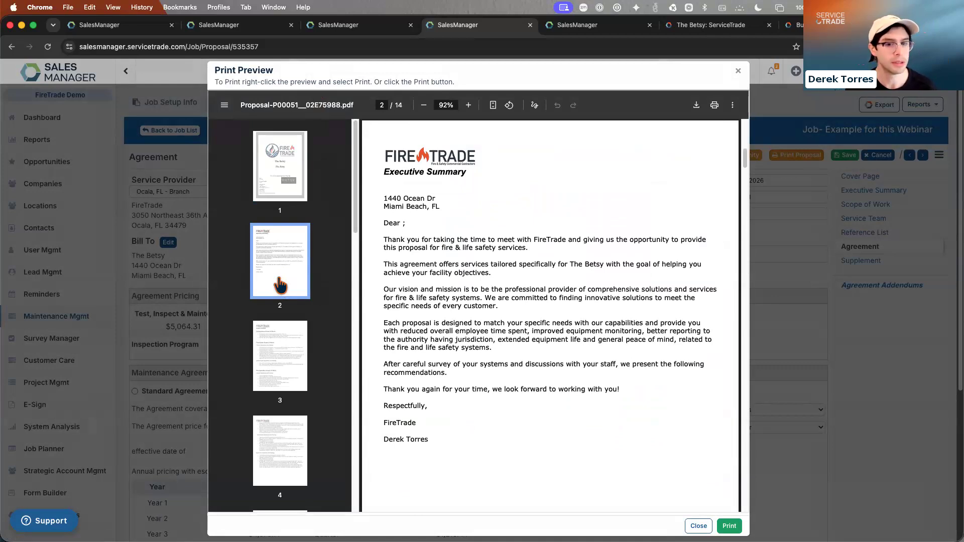
{"action": "left_click", "coordinate": [274, 370]}
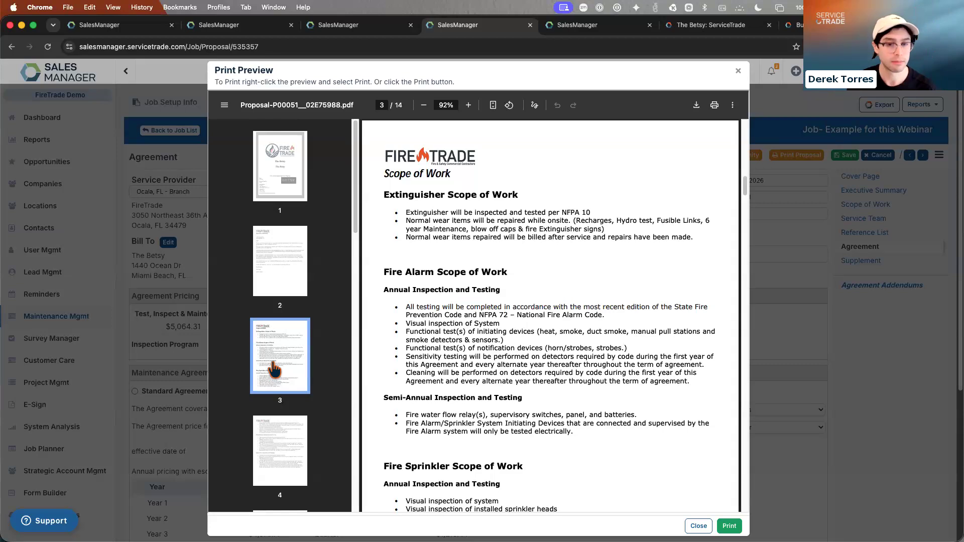
{"action": "scroll", "coordinate": [280, 379], "scroll_direction": "down", "scroll_amount": 2}
{"action": "left_click", "coordinate": [279, 381]}
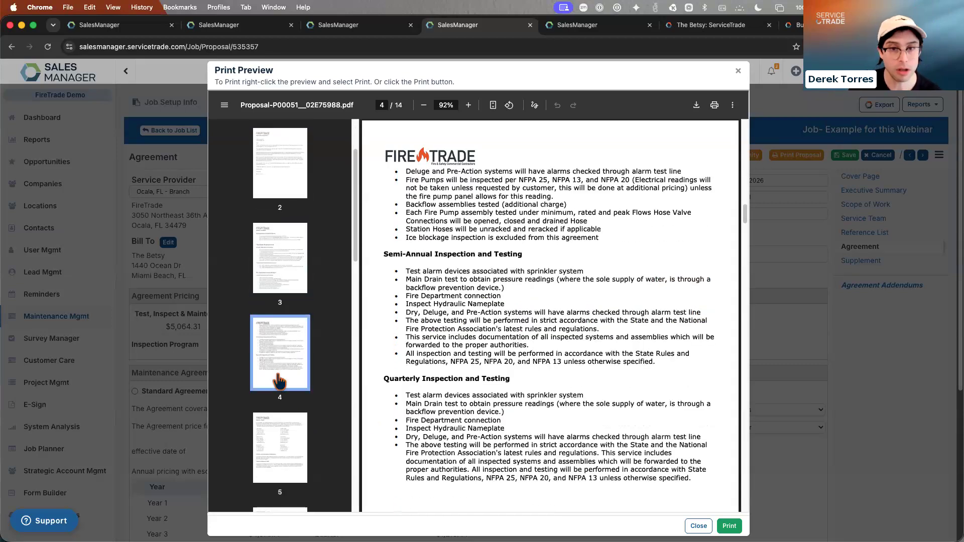
{"action": "scroll", "coordinate": [276, 397], "scroll_direction": "down", "scroll_amount": 1}
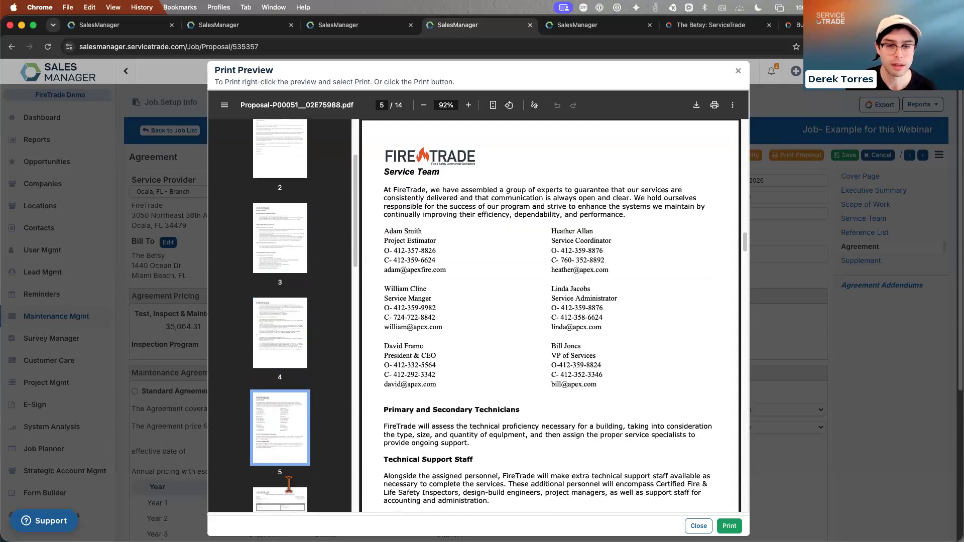
Review the inspection agreement page, the Test & Inspect program description and its terms and conditions in the proposal preview.
{"action": "scroll", "coordinate": [280, 452], "scroll_direction": "down", "scroll_amount": 2}
{"action": "left_click", "coordinate": [271, 470]}
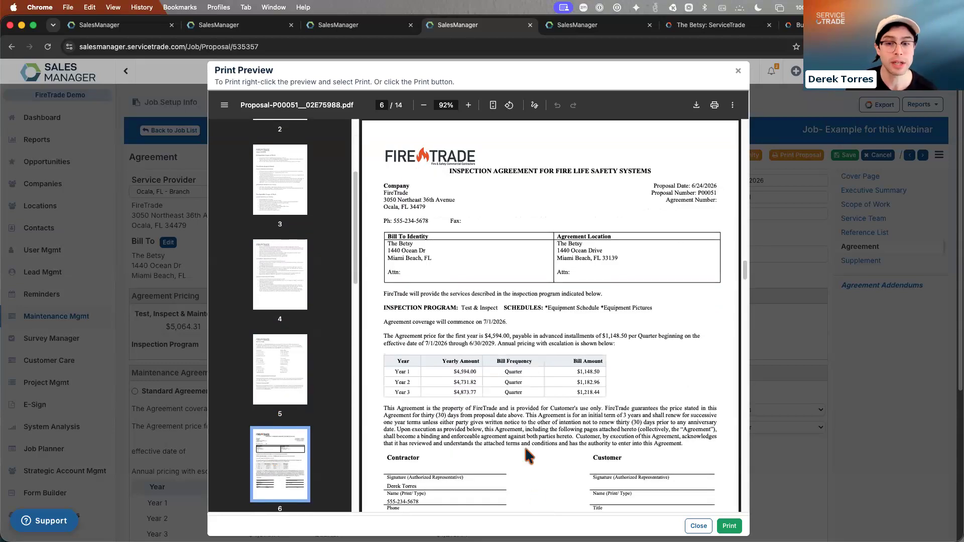
{"action": "scroll", "coordinate": [524, 446], "scroll_direction": "down", "scroll_amount": 2}
{"action": "scroll", "coordinate": [523, 446], "scroll_direction": "up", "scroll_amount": 2}
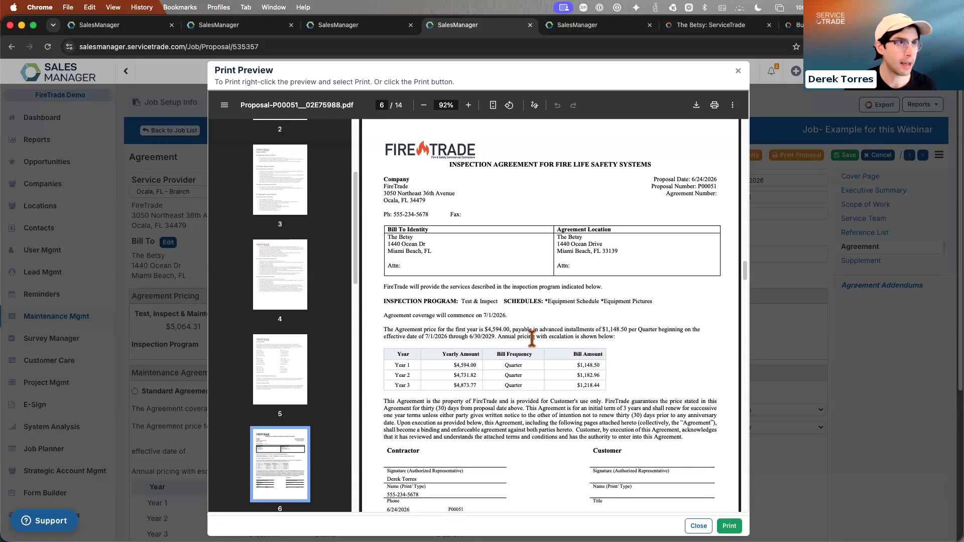
{"action": "scroll", "coordinate": [271, 321], "scroll_direction": "down", "scroll_amount": 5}
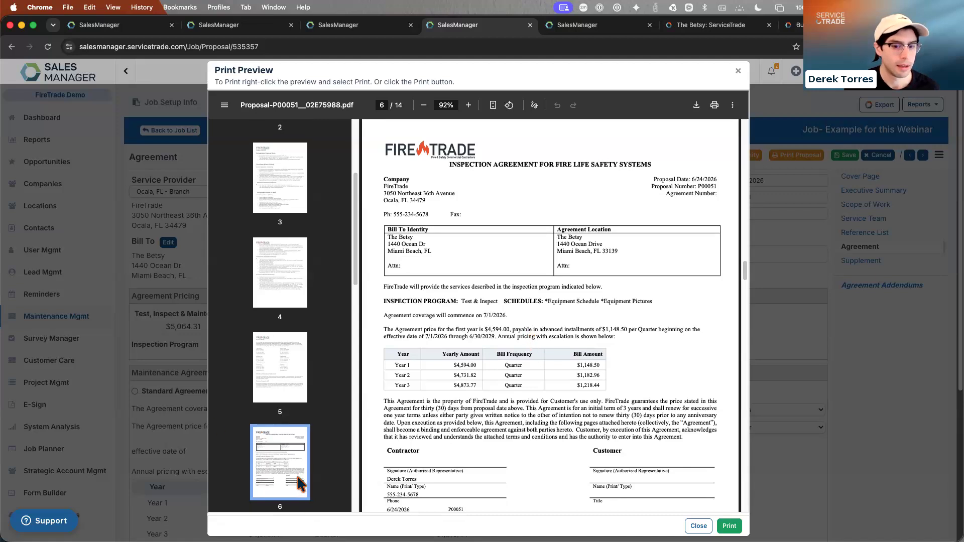
{"action": "left_click", "coordinate": [270, 319]}
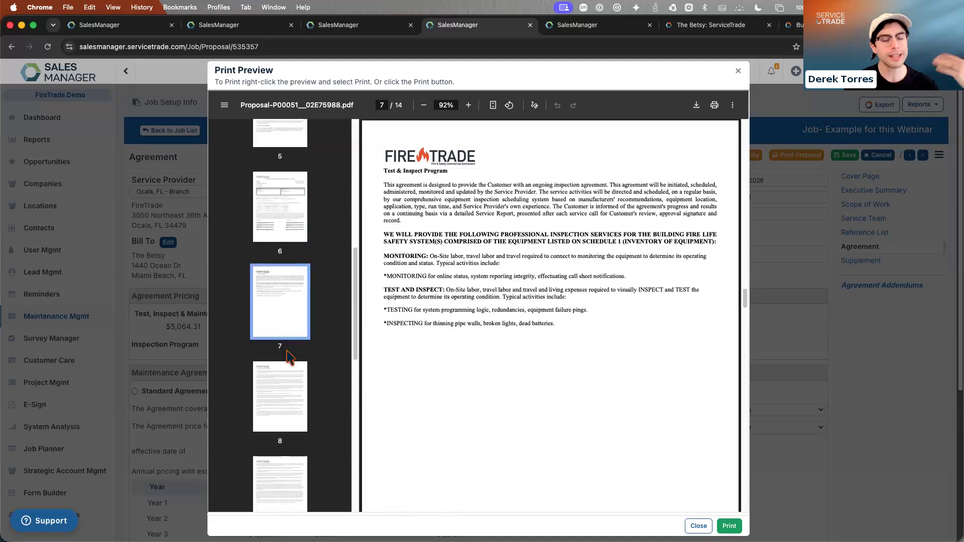
{"action": "left_click", "coordinate": [281, 399]}
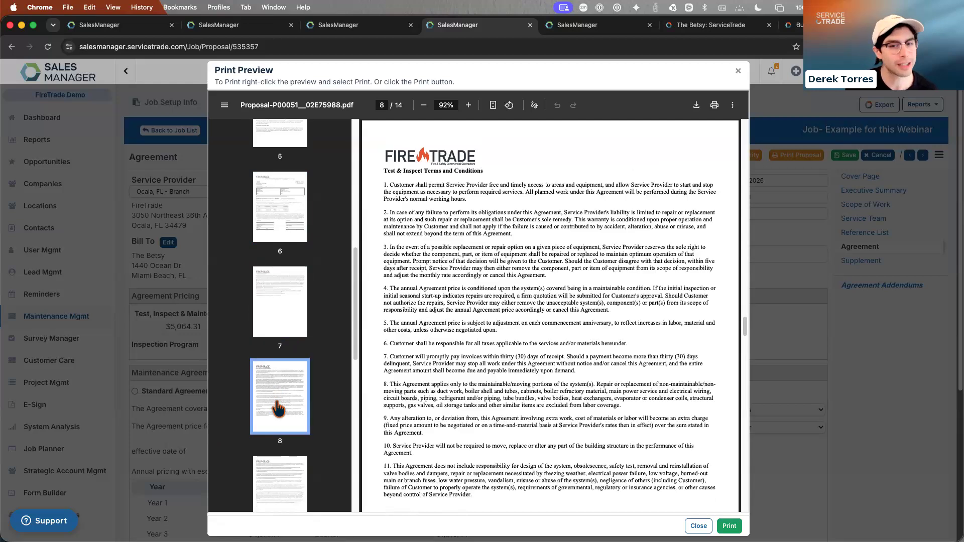
{"action": "scroll", "coordinate": [273, 426], "scroll_direction": "down", "scroll_amount": 2}
{"action": "left_click", "coordinate": [271, 433]}
{"action": "scroll", "coordinate": [272, 444], "scroll_direction": "down", "scroll_amount": 2}
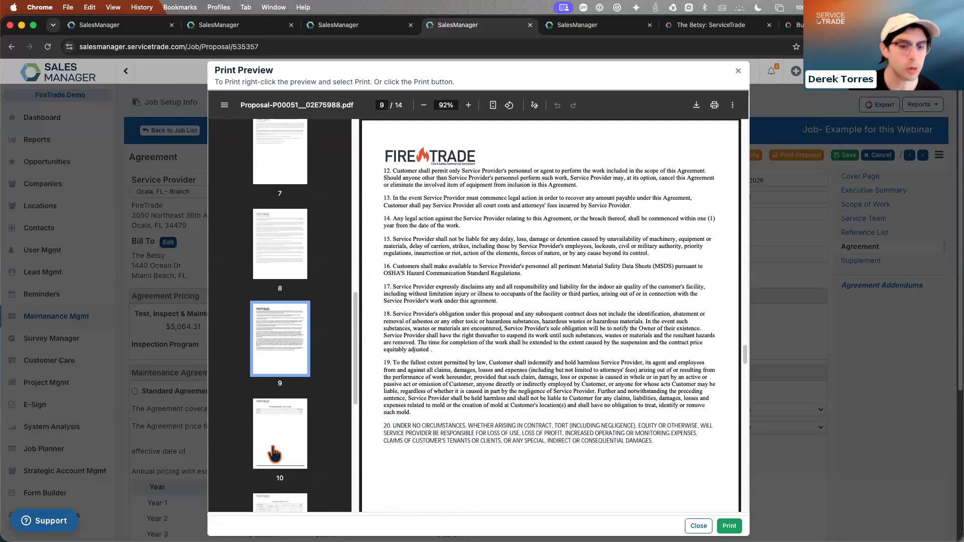
Review the proposal preview's pricing per asset group, asset inventory, inspection schedule and asset pictures.
{"action": "left_click", "coordinate": [274, 454]}
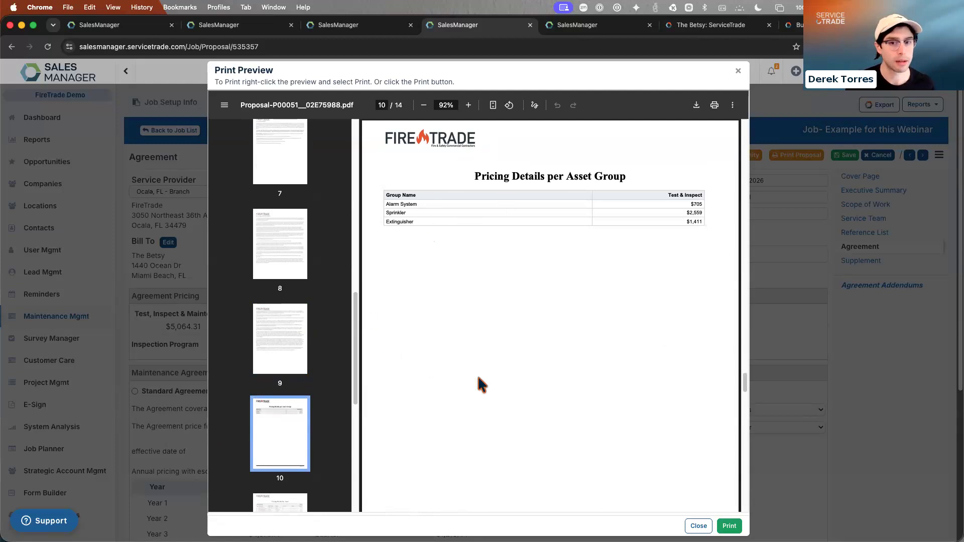
{"action": "scroll", "coordinate": [478, 378], "scroll_direction": "down", "scroll_amount": 15}
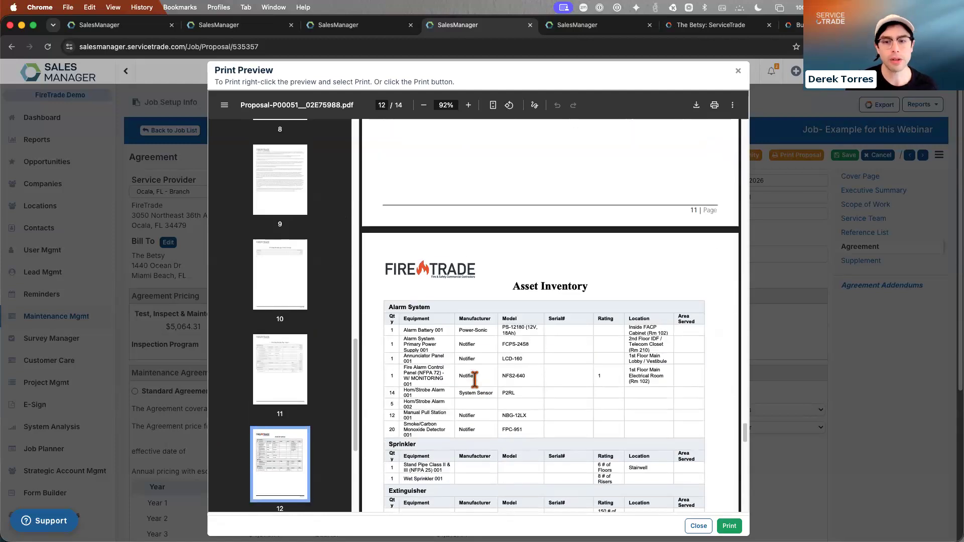
{"action": "scroll", "coordinate": [474, 380], "scroll_direction": "down", "scroll_amount": 4}
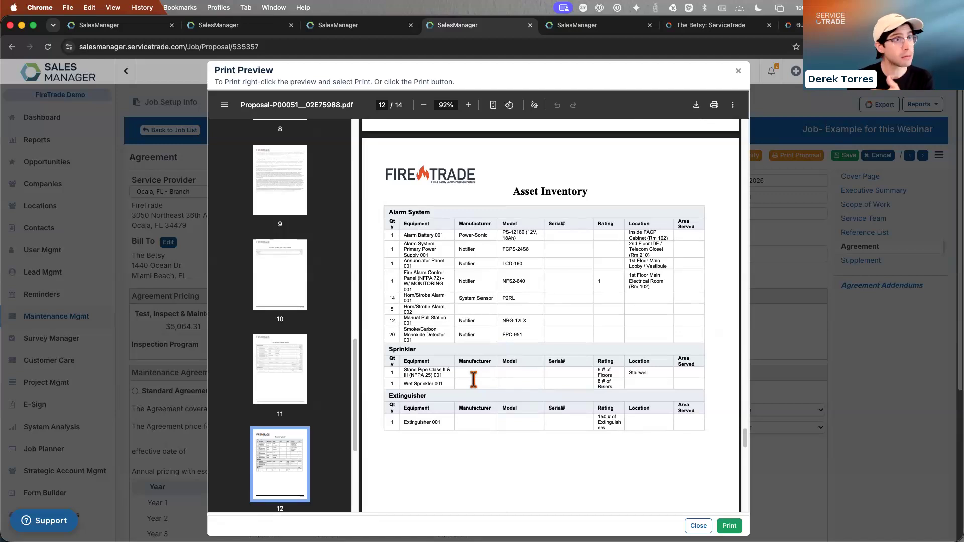
{"action": "scroll", "coordinate": [469, 413], "scroll_direction": "down", "scroll_amount": 10}
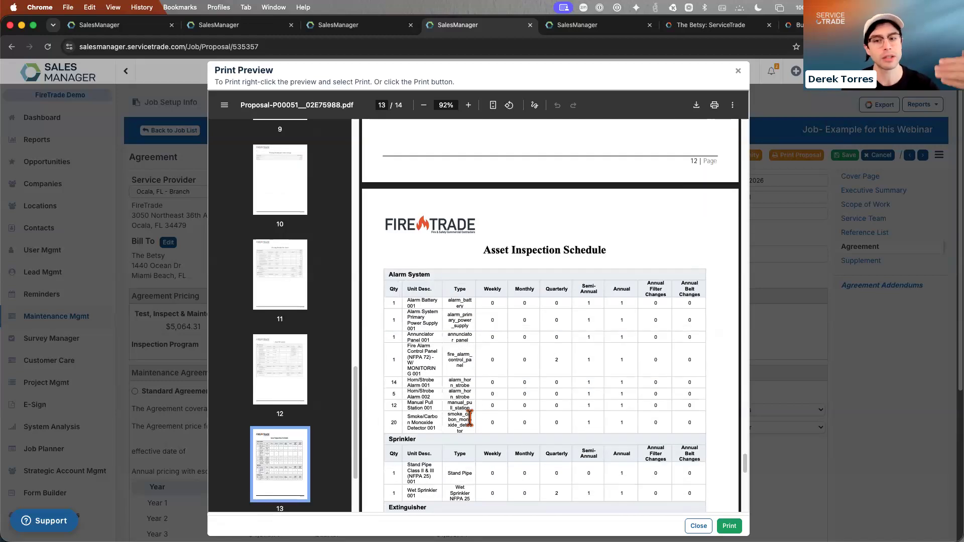
{"action": "scroll", "coordinate": [469, 417], "scroll_direction": "down", "scroll_amount": 1}
{"action": "scroll", "coordinate": [469, 417], "scroll_direction": "down", "scroll_amount": 4}
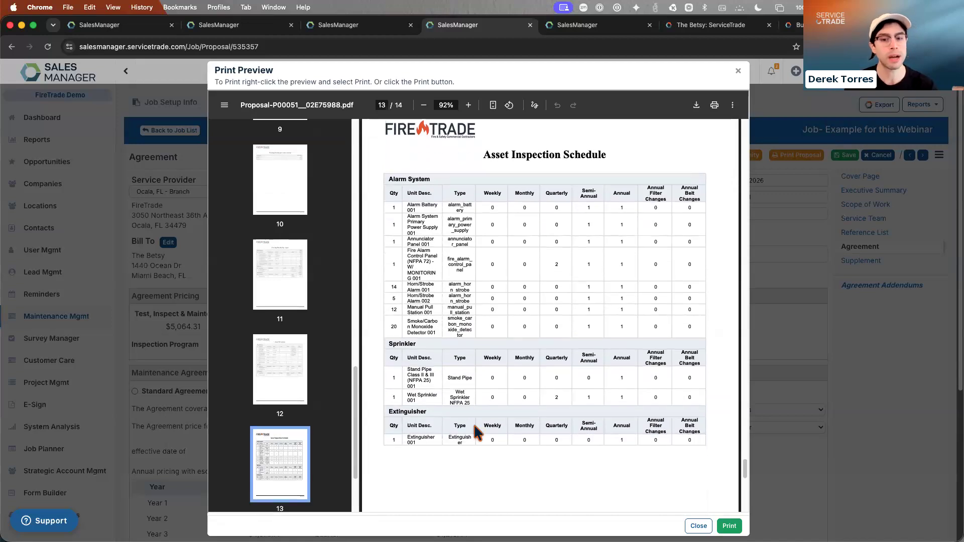
{"action": "scroll", "coordinate": [472, 441], "scroll_direction": "down", "scroll_amount": 15}
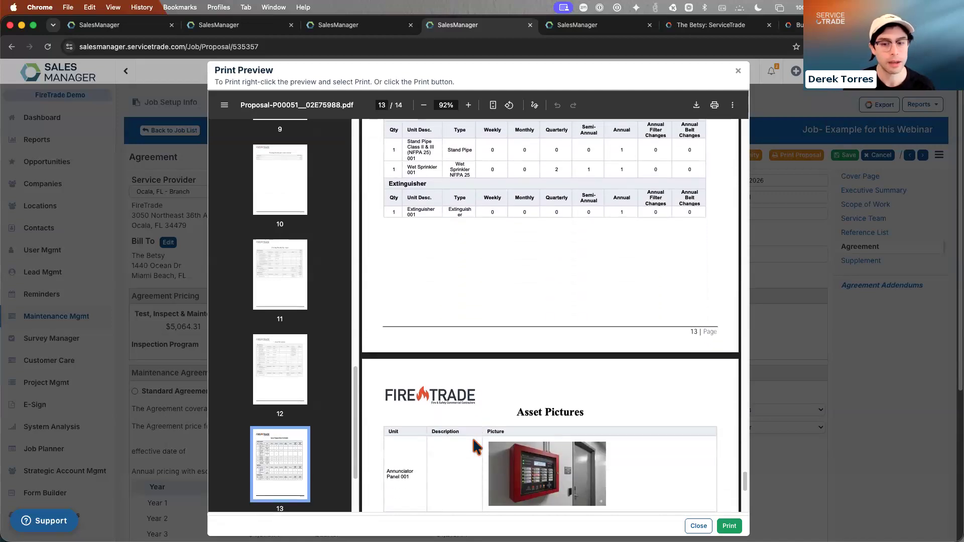
Review the Asset Pictures page, close the proposal preview and reopen the Test & Inspect proposal's print options.
{"action": "scroll", "coordinate": [471, 441], "scroll_direction": "down", "scroll_amount": 3}
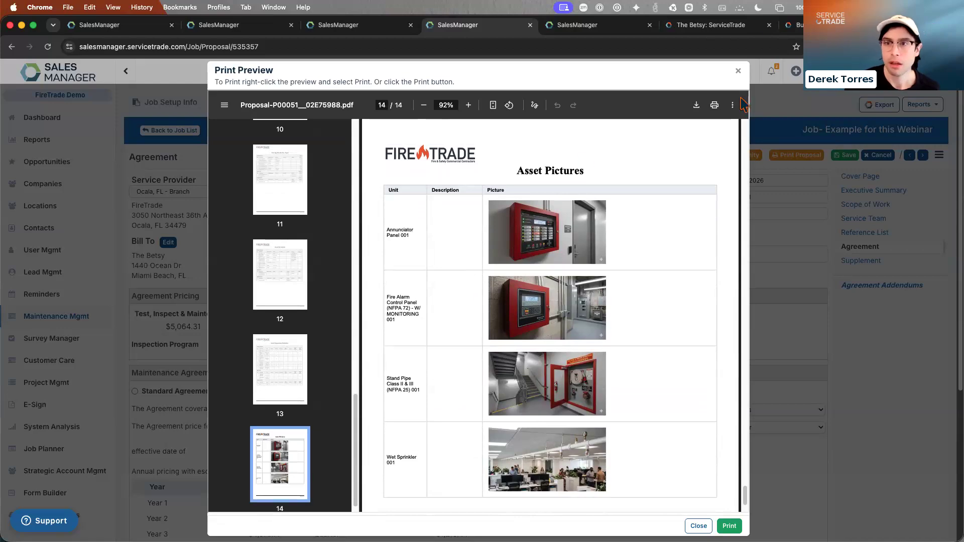
{"action": "left_click", "coordinate": [738, 72]}
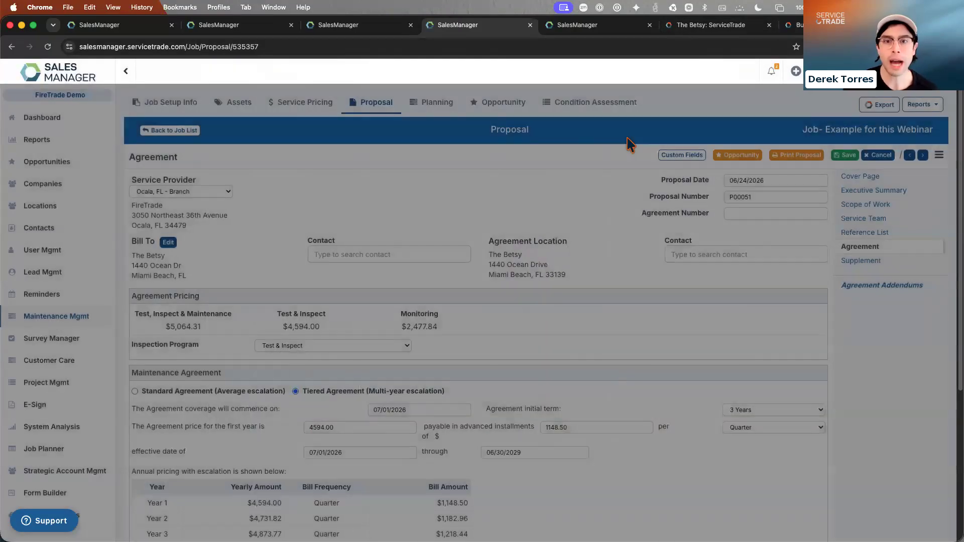
{"action": "left_click", "coordinate": [779, 155]}
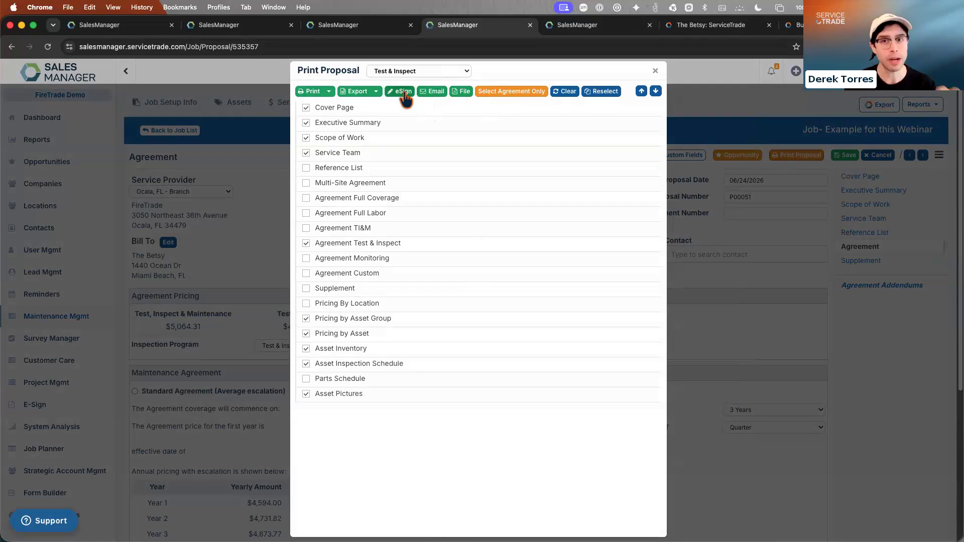
Request signatures on the prepared Proposal-P00050 e-sign document and send it to all participants without a CC recipient.
{"action": "left_click", "coordinate": [596, 31]}
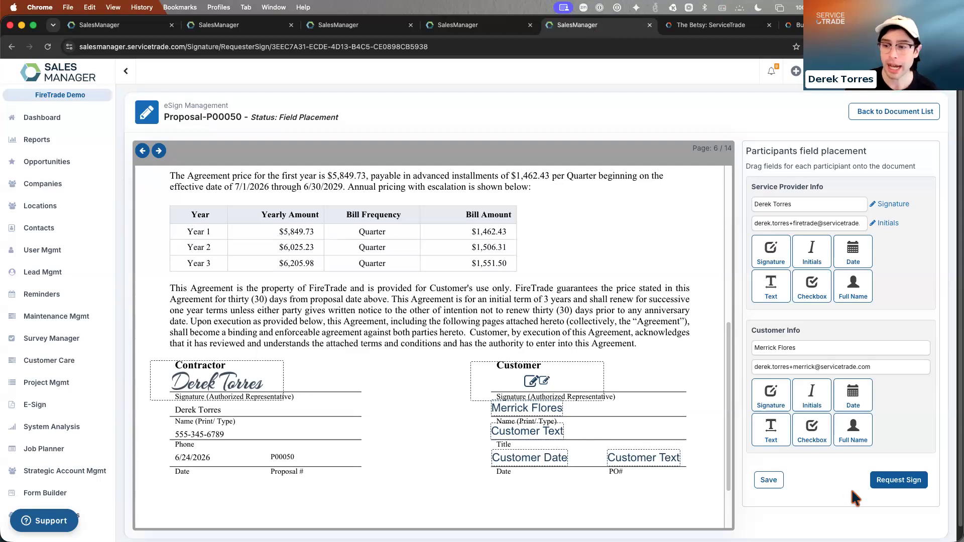
{"action": "left_click", "coordinate": [885, 483]}
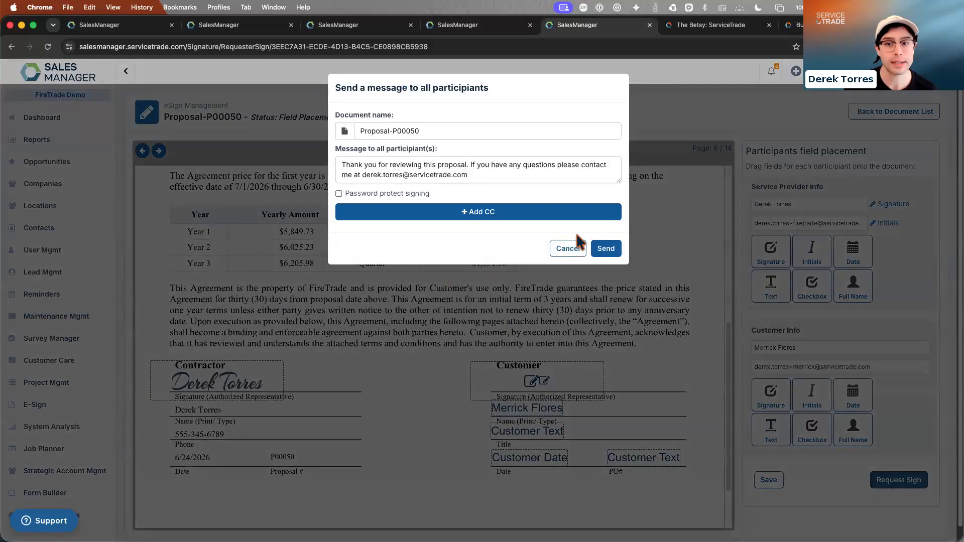
{"action": "left_click", "coordinate": [470, 227]}
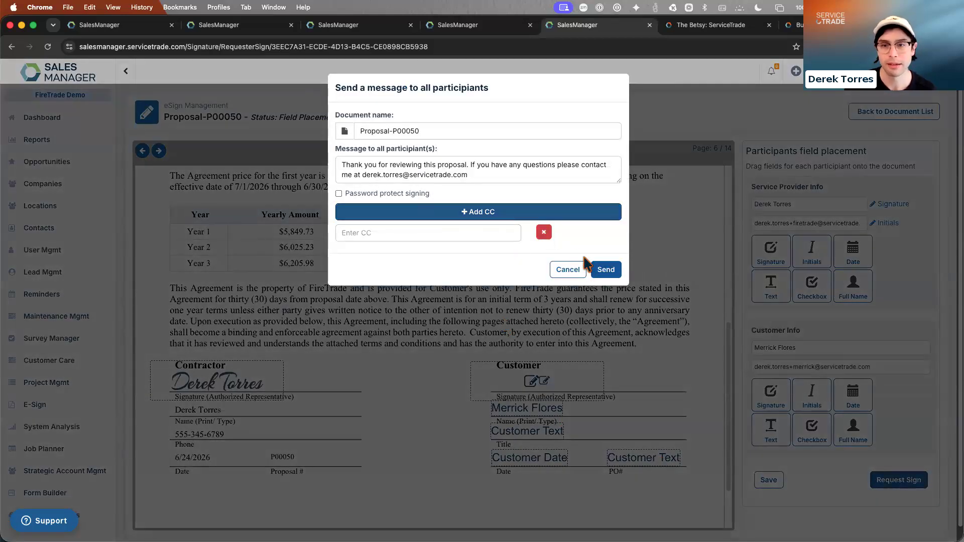
{"action": "left_click", "coordinate": [544, 232]}
{"action": "left_click", "coordinate": [601, 248]}
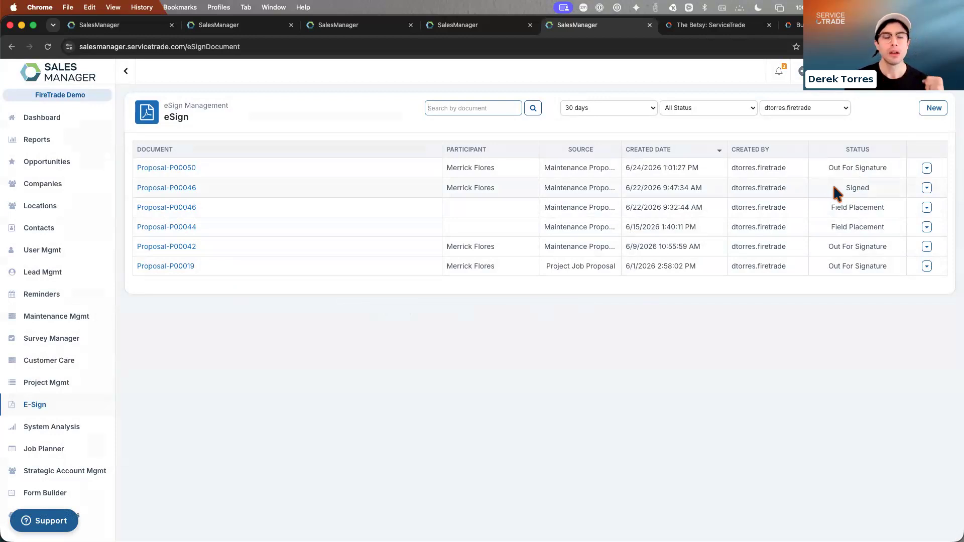
Return to proposal P00051, close its print options, and review the export steps for sending the agreement to ServiceTrade.
{"action": "left_click", "coordinate": [454, 26]}
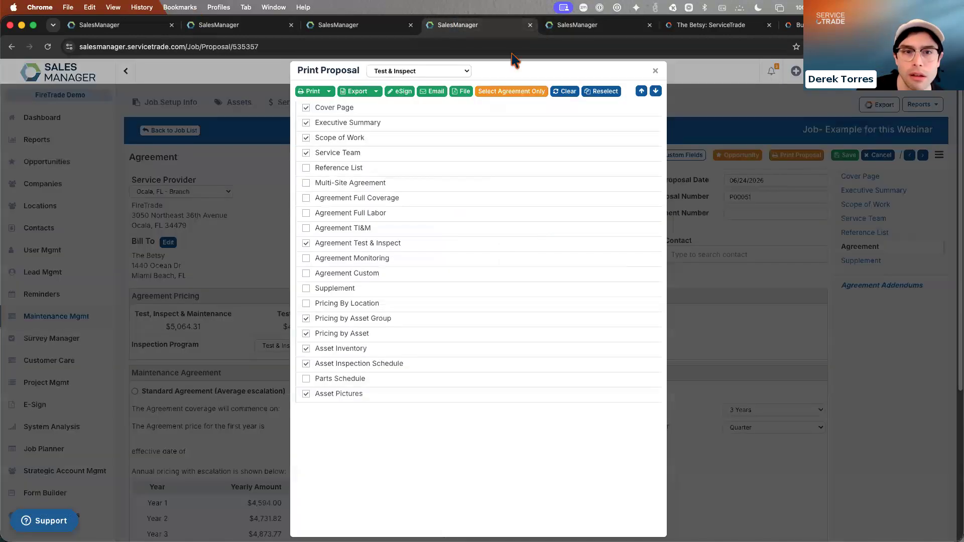
{"action": "left_click", "coordinate": [655, 71]}
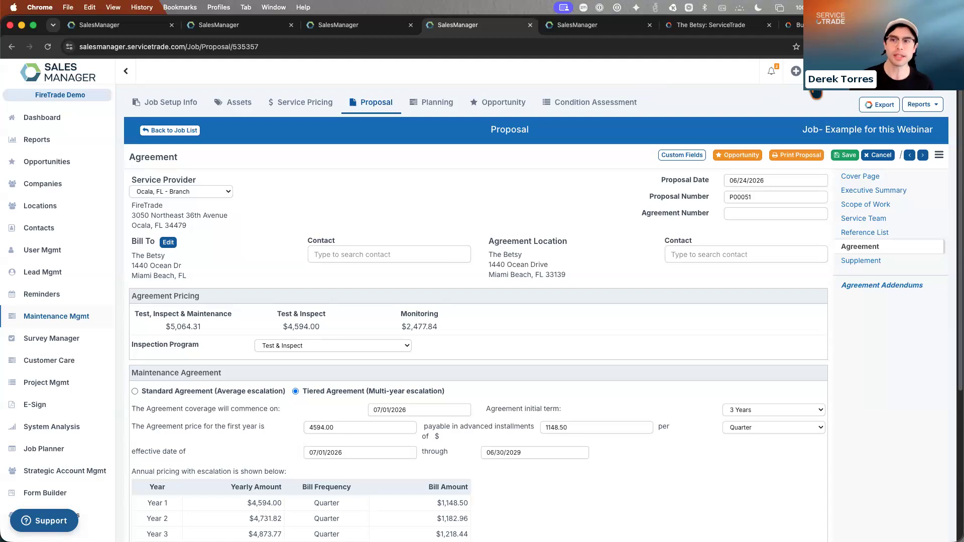
{"action": "left_click", "coordinate": [882, 106]}
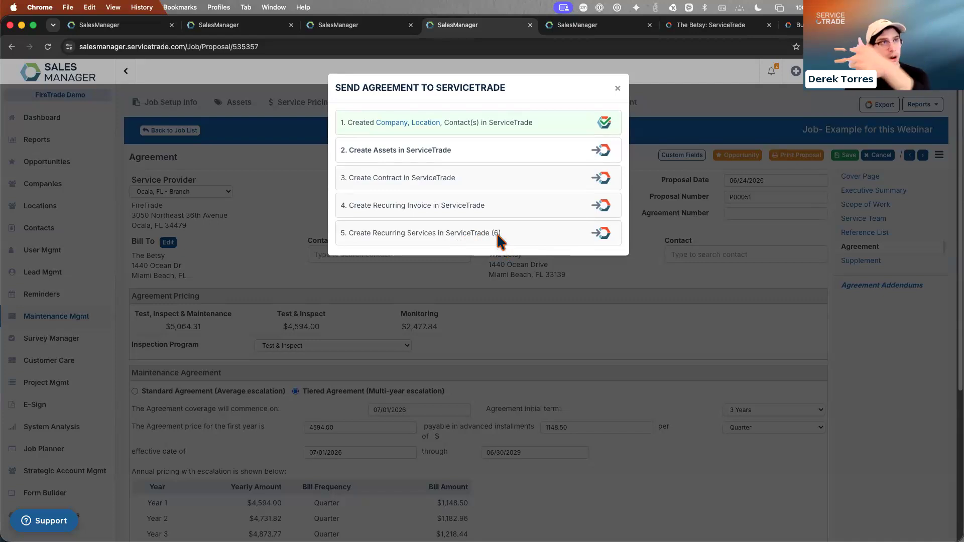
{"action": "left_click", "coordinate": [618, 88]}
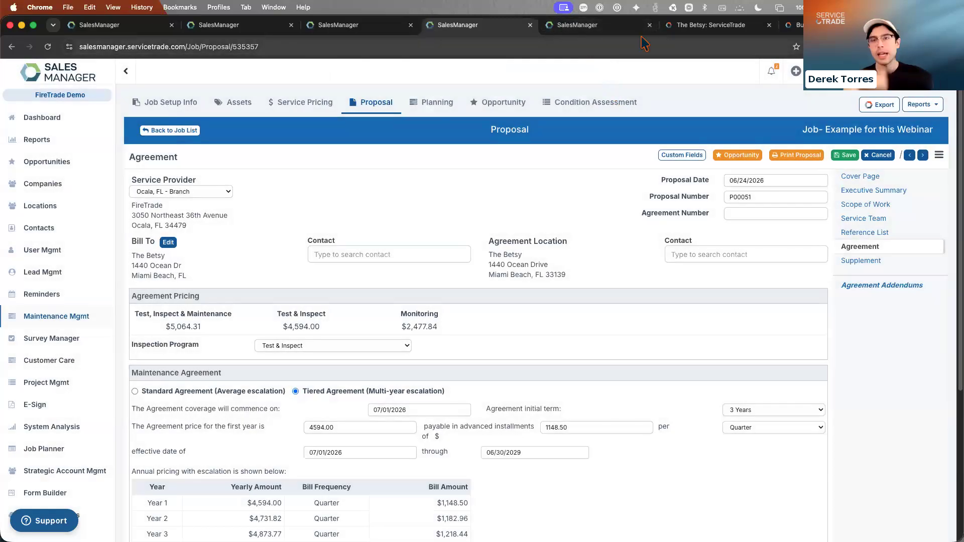
Switch to ServiceTrade and review The Betsy location's services, recurring invoices and assets.
{"action": "left_click", "coordinate": [705, 31]}
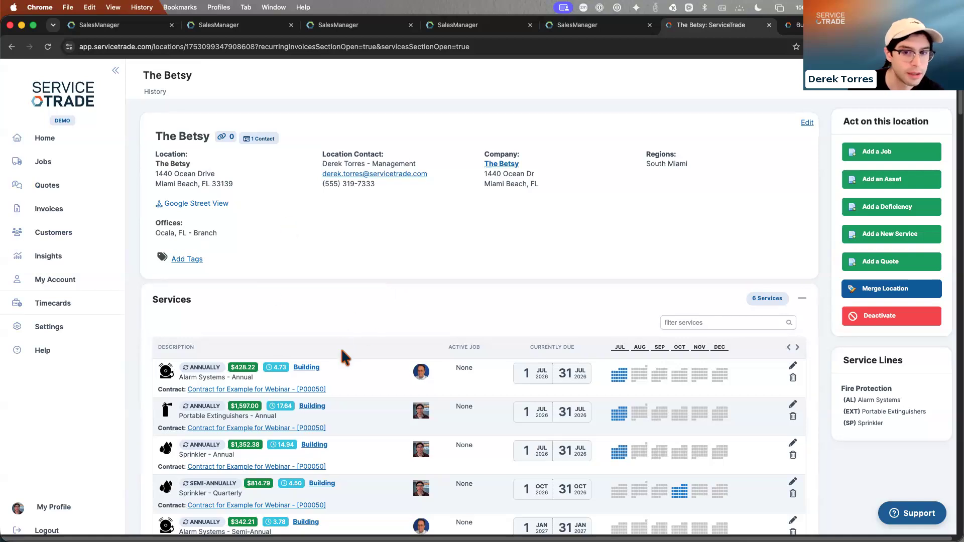
{"action": "scroll", "coordinate": [337, 353], "scroll_direction": "down", "scroll_amount": 10}
{"action": "scroll", "coordinate": [335, 365], "scroll_direction": "down", "scroll_amount": 8}
{"action": "scroll", "coordinate": [336, 369], "scroll_direction": "up", "scroll_amount": 5}
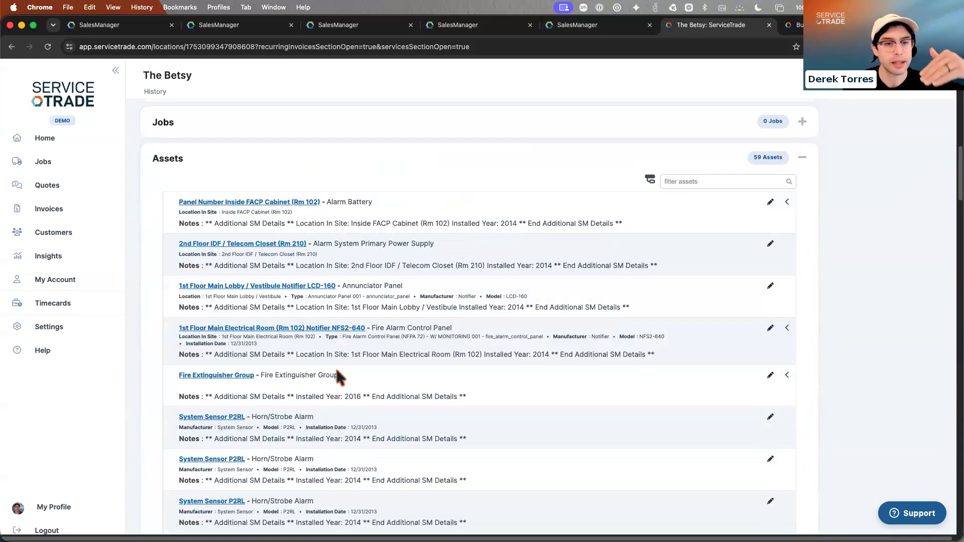
{"action": "scroll", "coordinate": [337, 382], "scroll_direction": "up", "scroll_amount": 5}
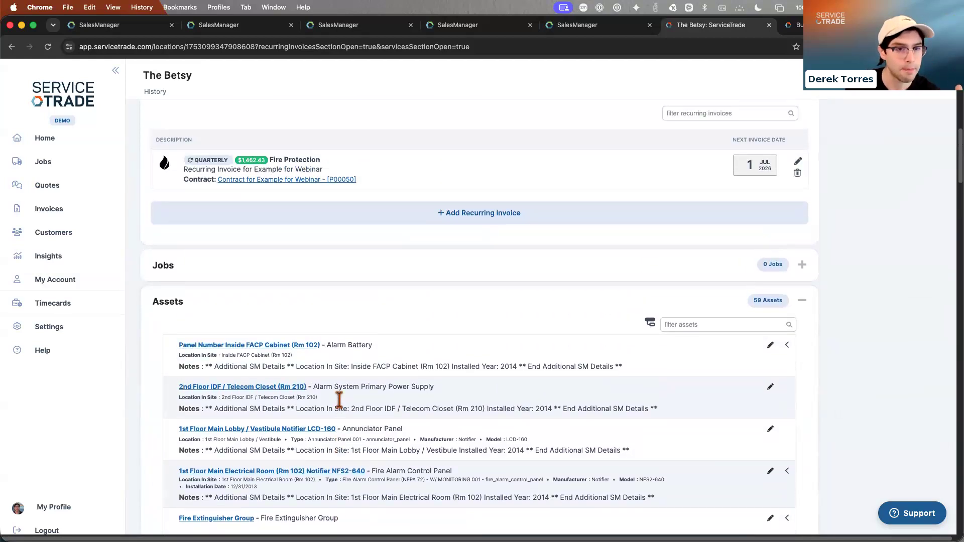
{"action": "scroll", "coordinate": [339, 399], "scroll_direction": "up", "scroll_amount": 6}
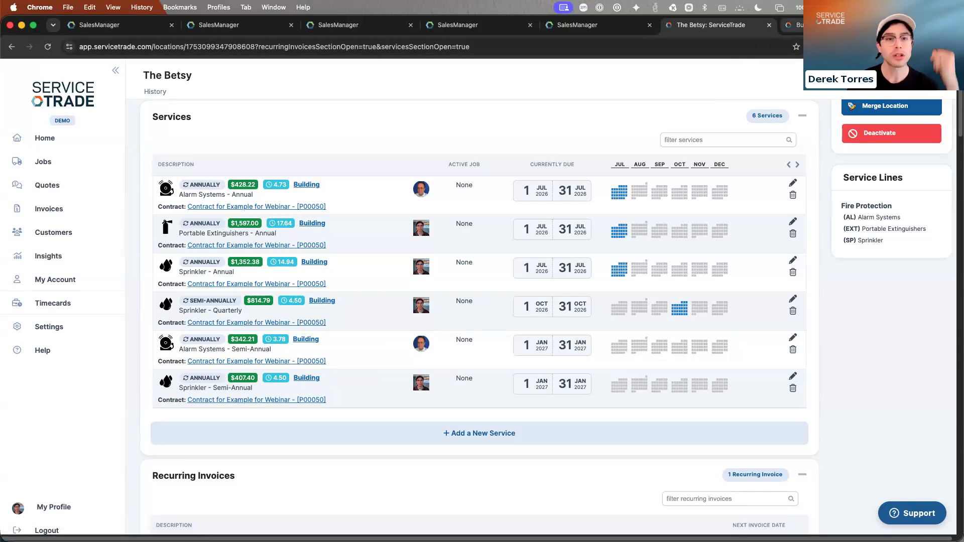
In Service Opportunities, exclude Portable Extinguishers - Annual and Sprinkler - Annual from The Betsy's job, leaving Alarm Systems - Annual selected.
{"action": "left_click", "coordinate": [797, 29]}
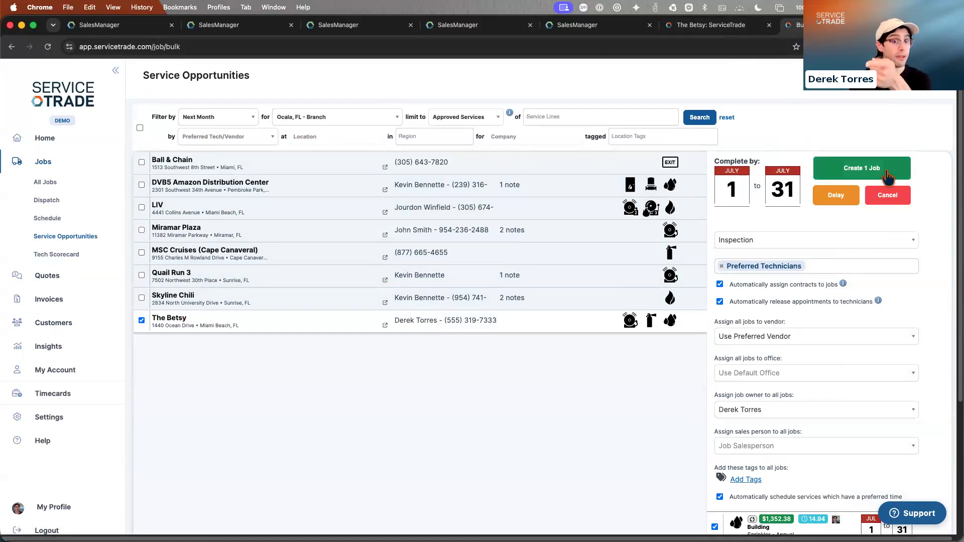
{"action": "scroll", "coordinate": [857, 301], "scroll_direction": "down", "scroll_amount": 2}
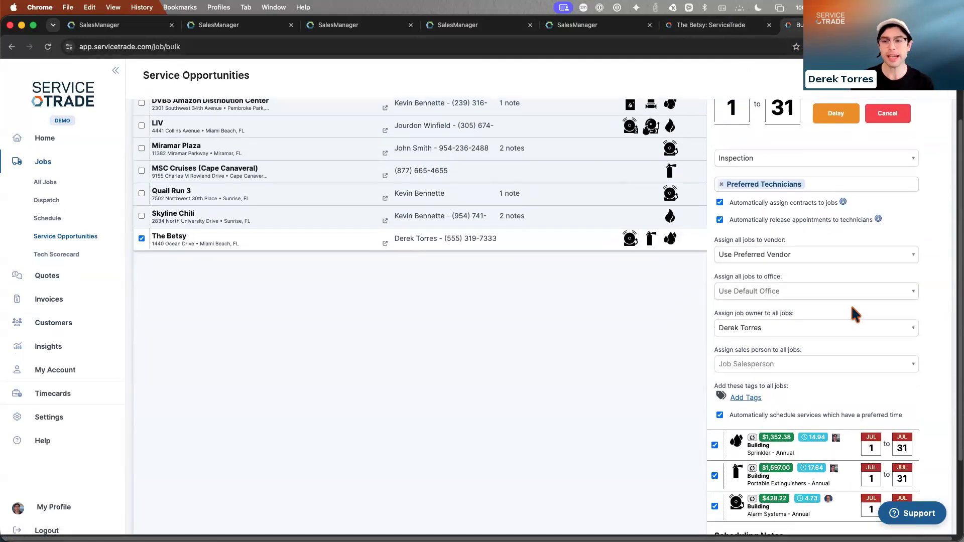
{"action": "scroll", "coordinate": [853, 314], "scroll_direction": "down", "scroll_amount": 2}
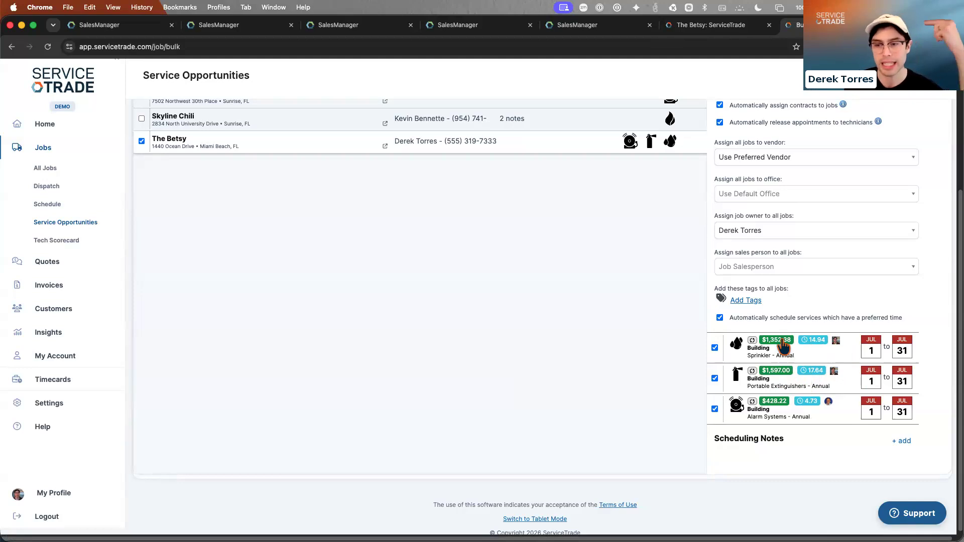
{"action": "left_click", "coordinate": [714, 378]}
{"action": "left_click", "coordinate": [714, 348]}
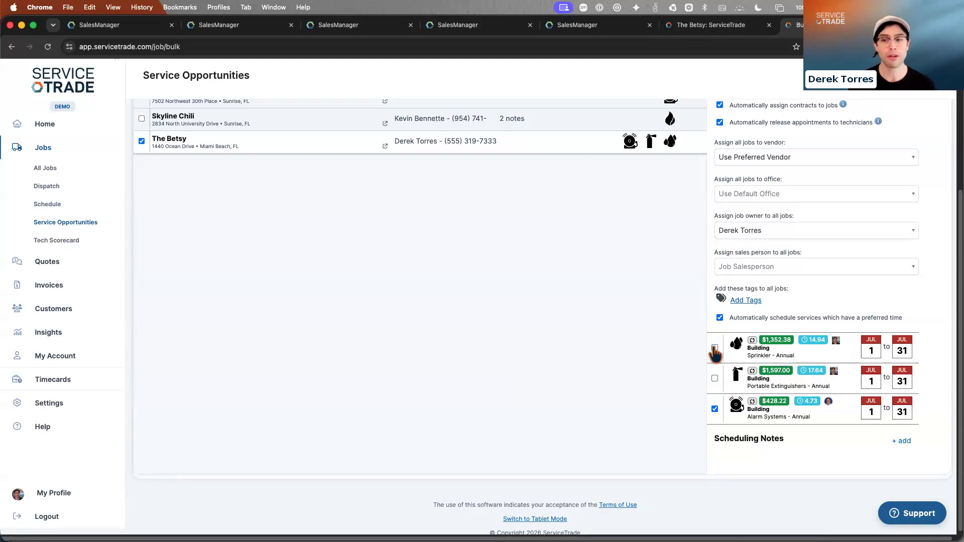